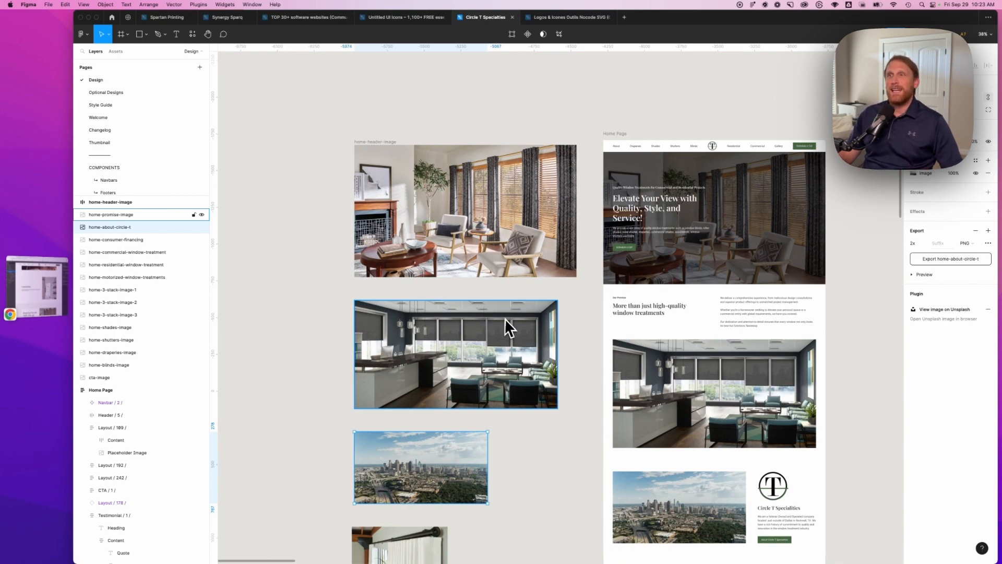
# Examine the Home Page hero and promise sections alongside the separate image copies placed next to the design
pyautogui.scroll(5, 509, 321)
pyautogui.scroll(2, 508, 320)
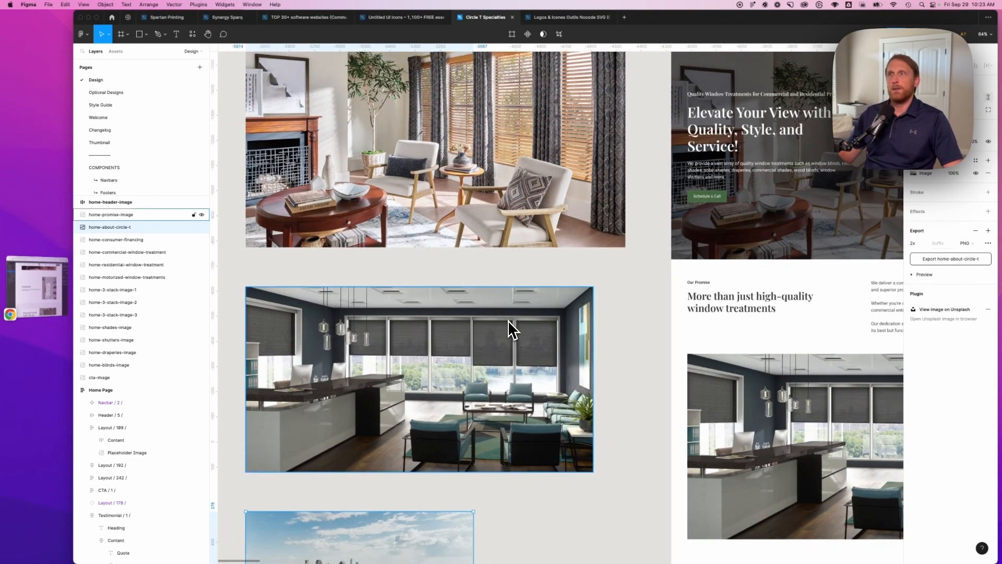
pyautogui.scroll(-3, 508, 321)
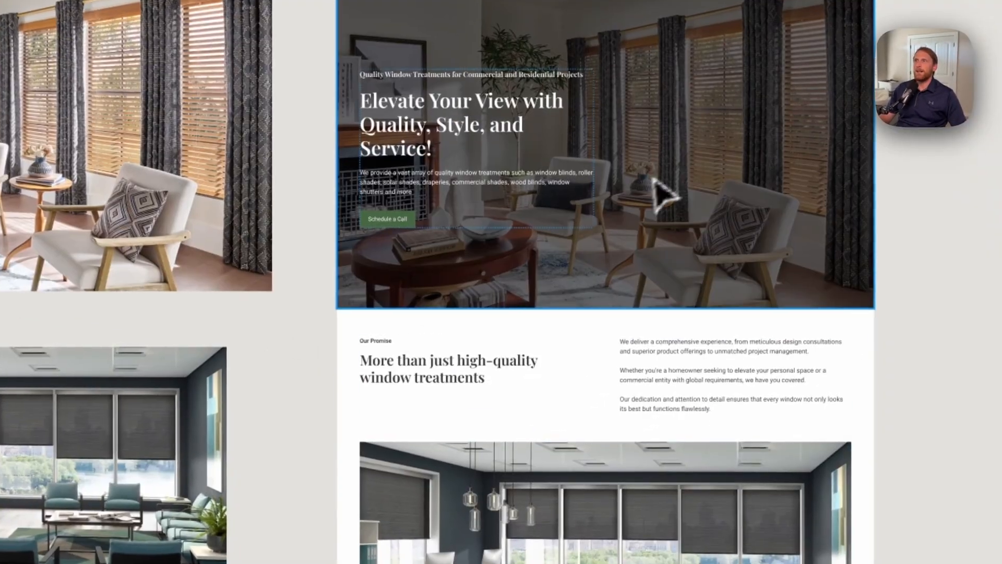
pyautogui.click(654, 181)
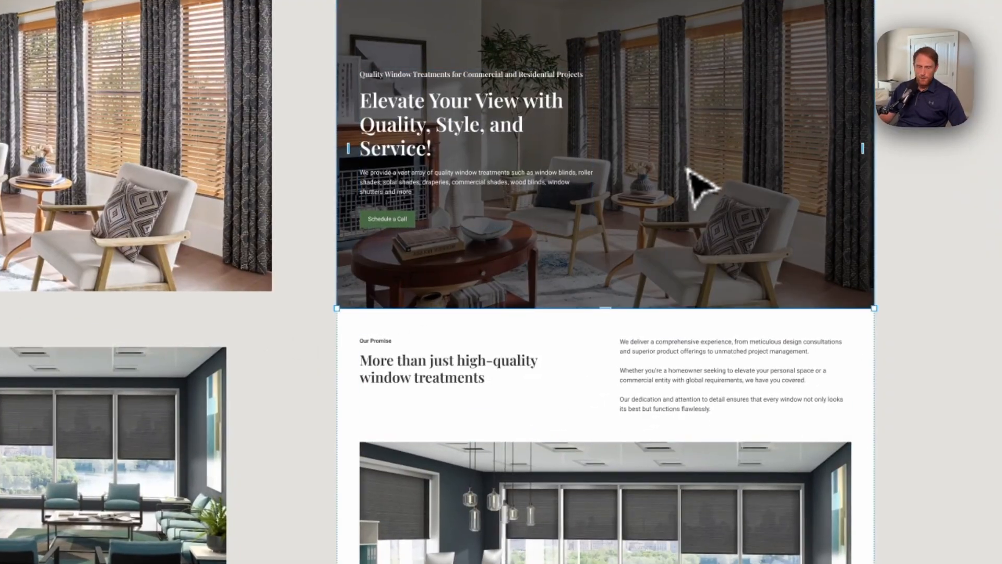
pyautogui.scroll(-1, 687, 171)
pyautogui.moveTo(689, 176); pyautogui.dragTo(574, 32)
pyautogui.click(631, 445)
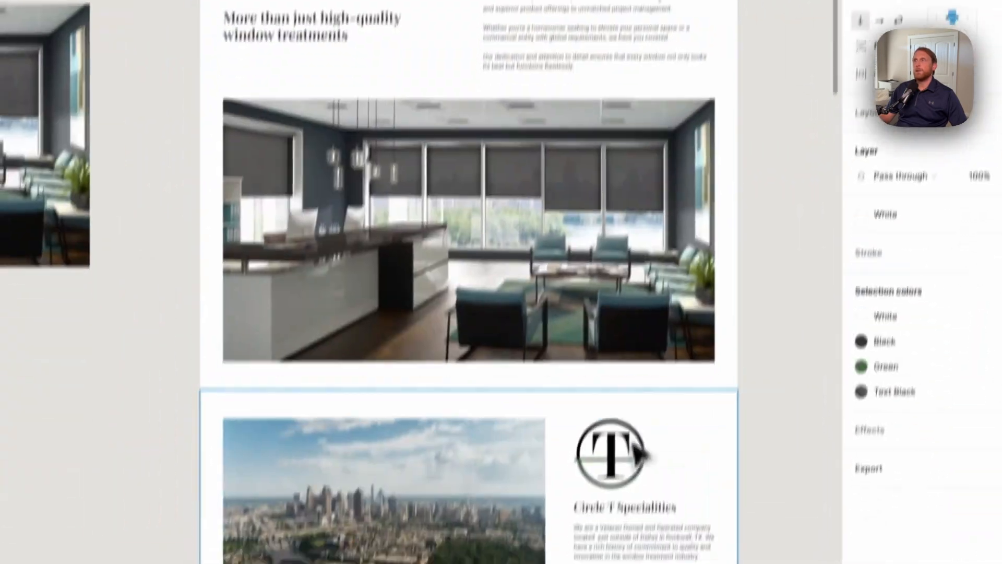
# Duplicate the office placeholder image and the skyline image from the Home Page design onto the empty canvas beside it
pyautogui.click(612, 178)
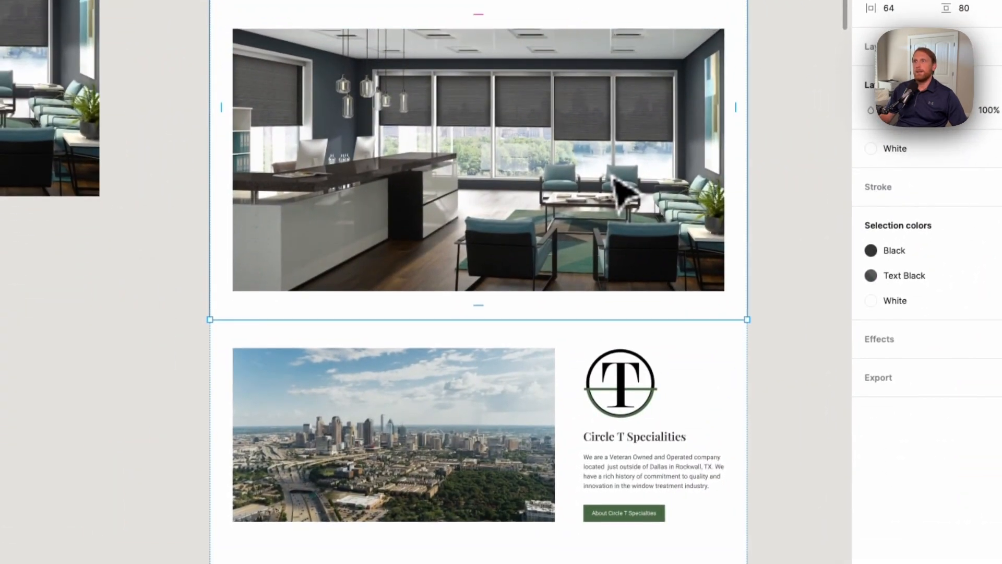
pyautogui.click(606, 193)
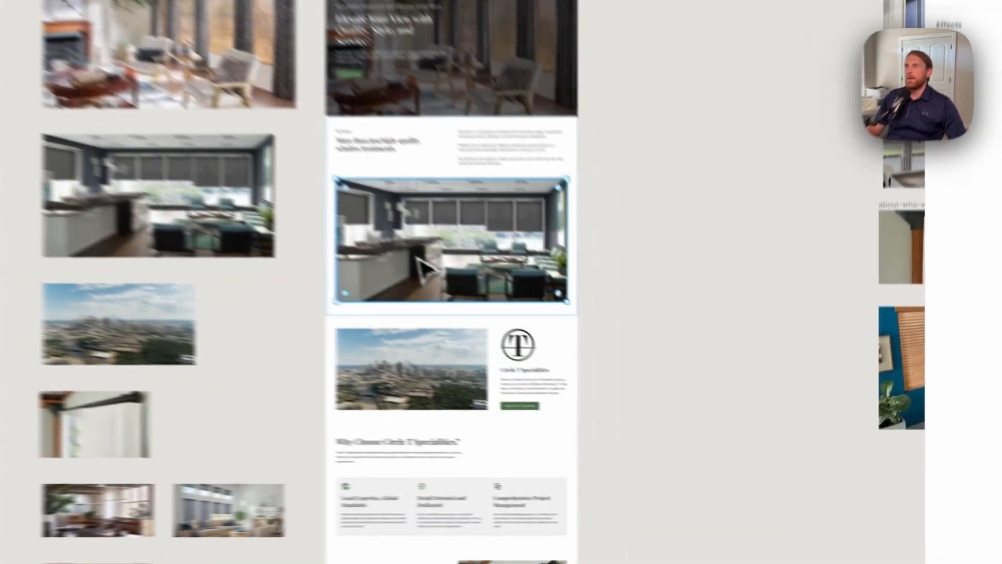
pyautogui.moveTo(616, 364); pyautogui.dragTo(782, 355)
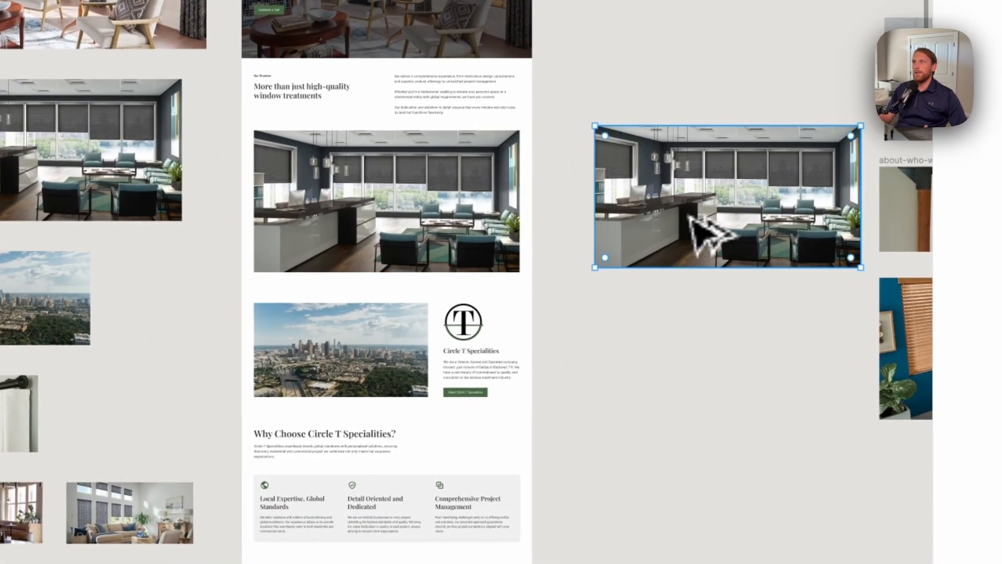
pyautogui.click(339, 346)
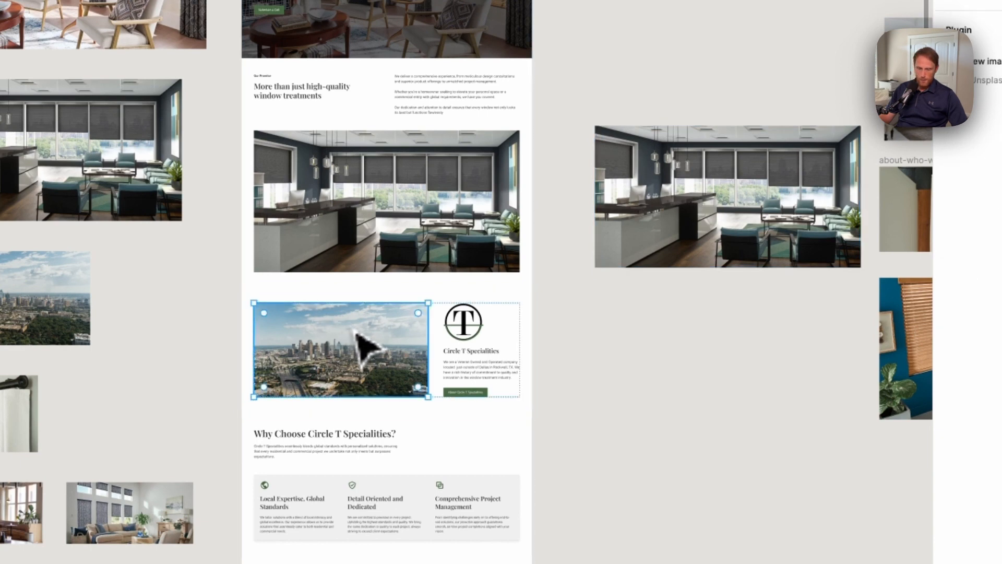
pyautogui.moveTo(374, 342); pyautogui.dragTo(710, 365)
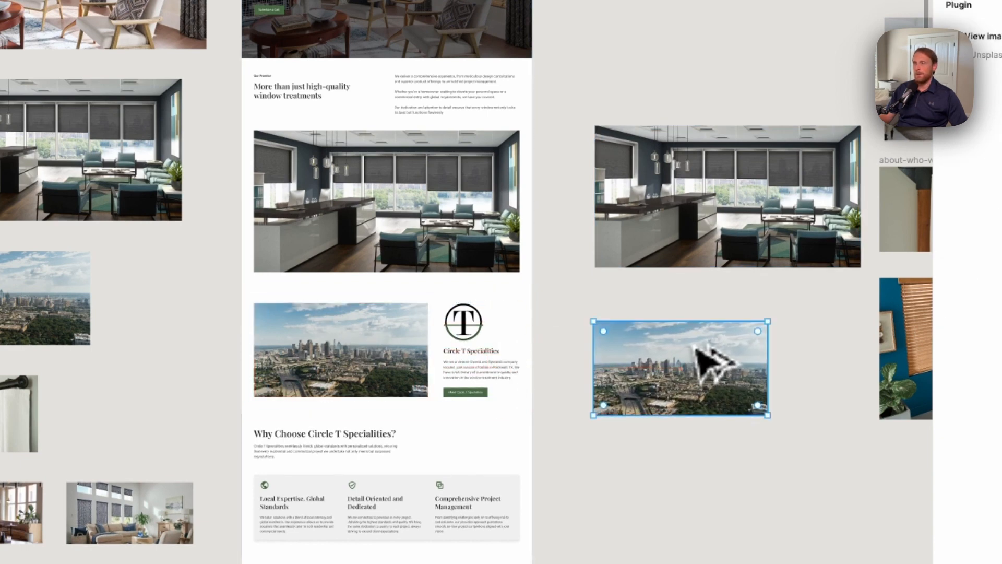
# Delete the duplicated skyline and office images from the empty canvas
pyautogui.press('Delete')
pyautogui.click(703, 257)
pyautogui.press('Delete')
# Look over all page designs and their image sets, and examine the Home Page images up close
pyautogui.scroll(-5, 704, 257)
pyautogui.scroll(-3, 788, 374)
pyautogui.hscroll(13, 788, 374)
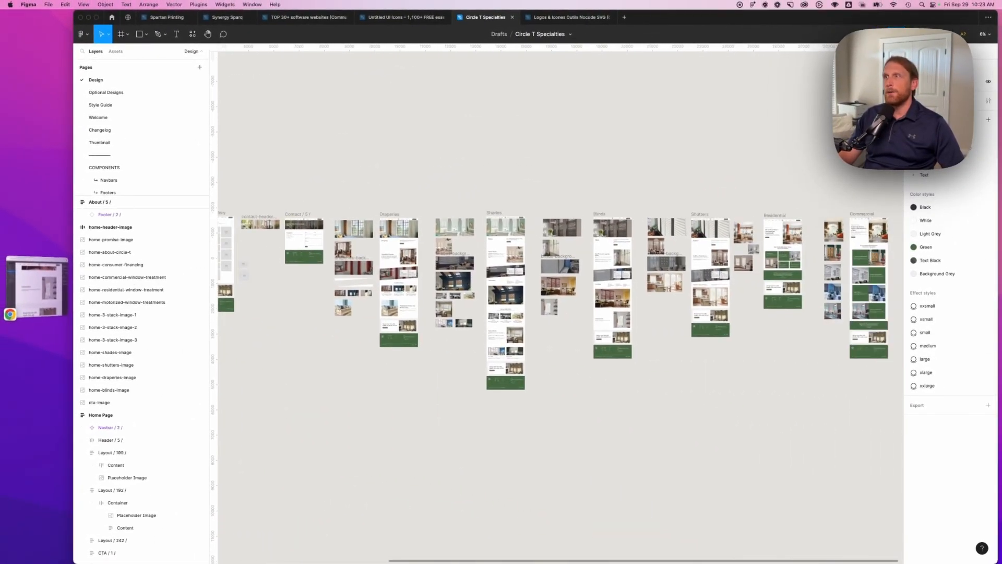
pyautogui.hscroll(8, 671, 391)
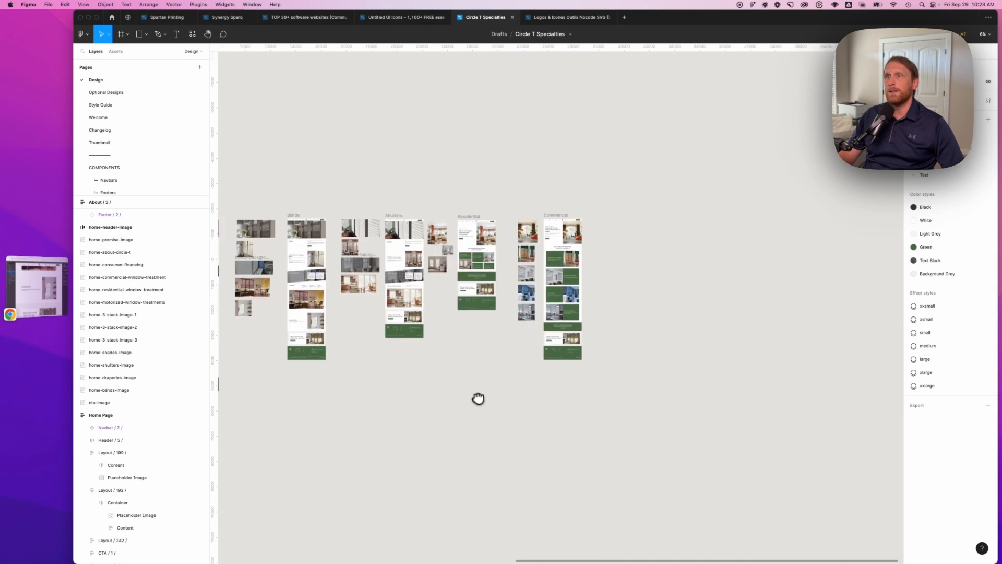
pyautogui.moveTo(478, 398); pyautogui.dragTo(836, 417)
pyautogui.moveTo(294, 429); pyautogui.dragTo(694, 427)
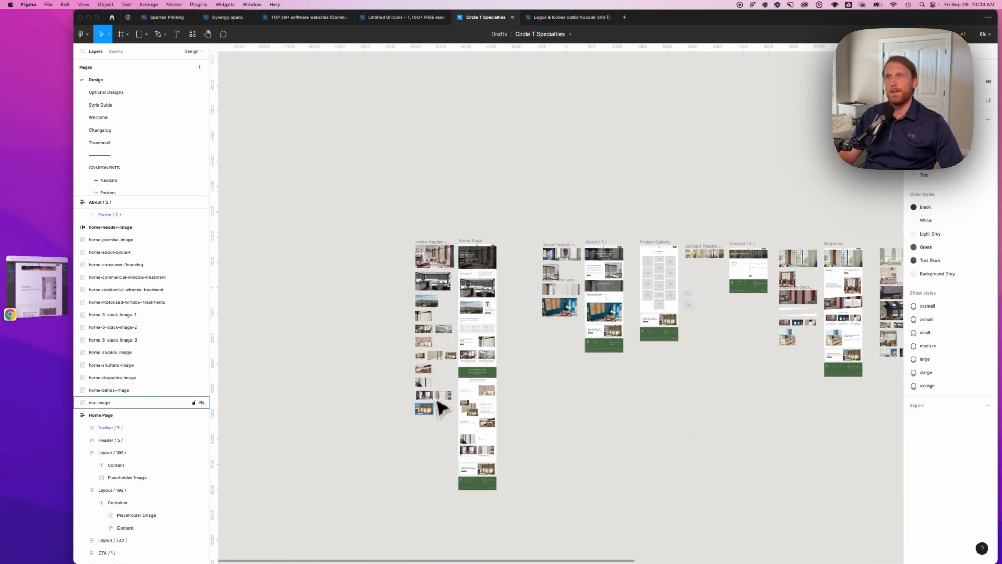
pyautogui.scroll(10, 431, 258)
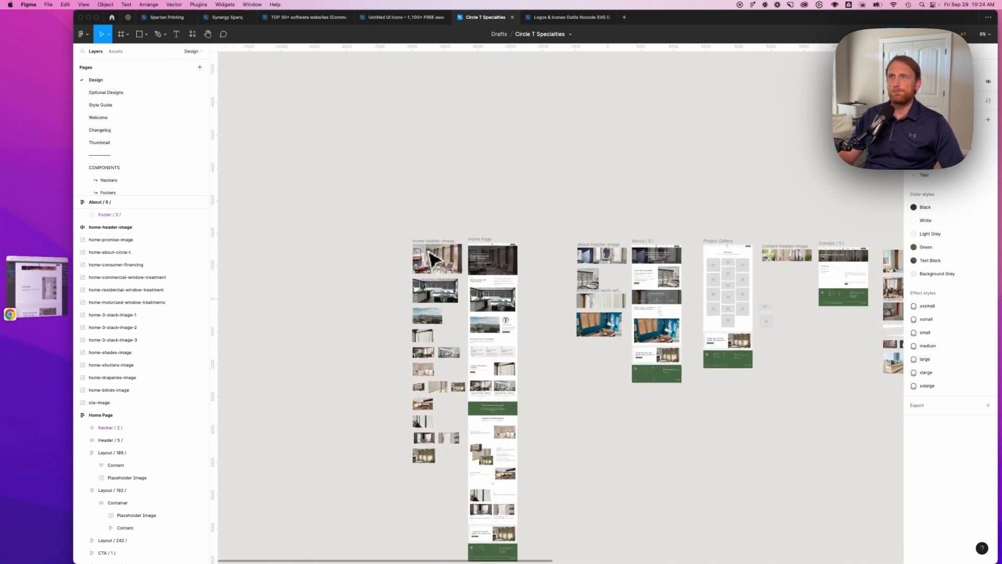
pyautogui.scroll(1, 431, 257)
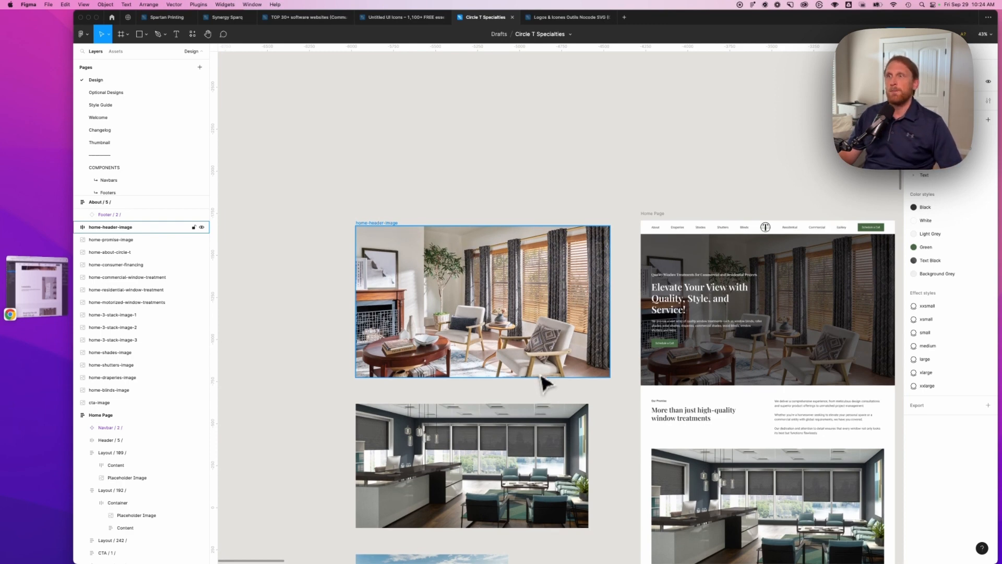
pyautogui.scroll(-5, 543, 384)
pyautogui.scroll(-3, 543, 383)
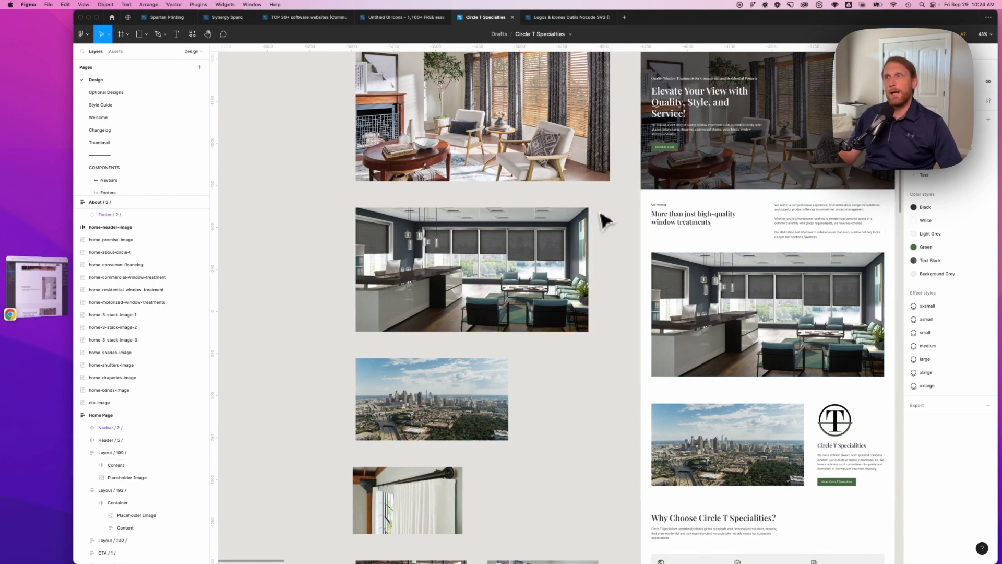
pyautogui.scroll(10, 597, 218)
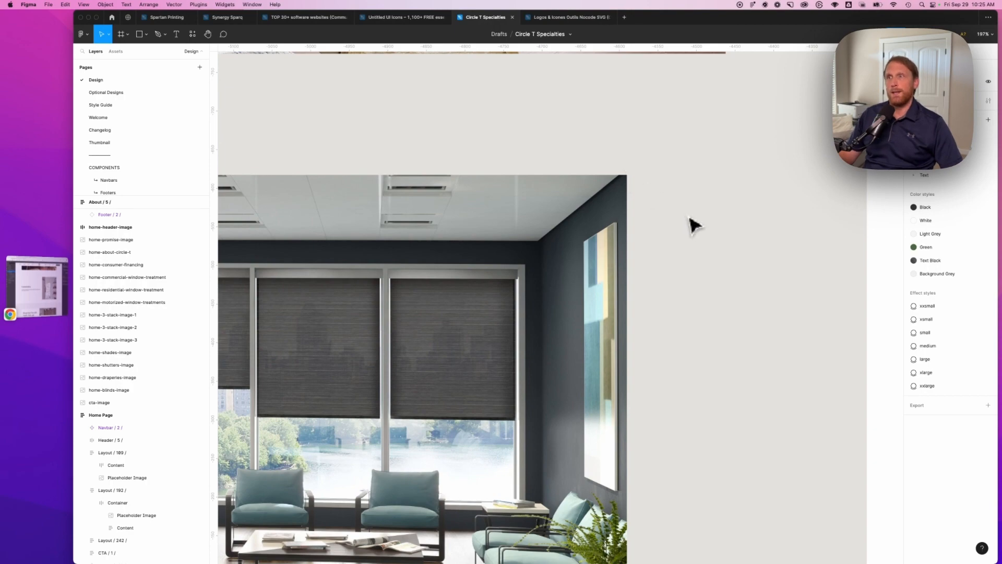
pyautogui.scroll(-10, 689, 224)
pyautogui.scroll(-2, 693, 225)
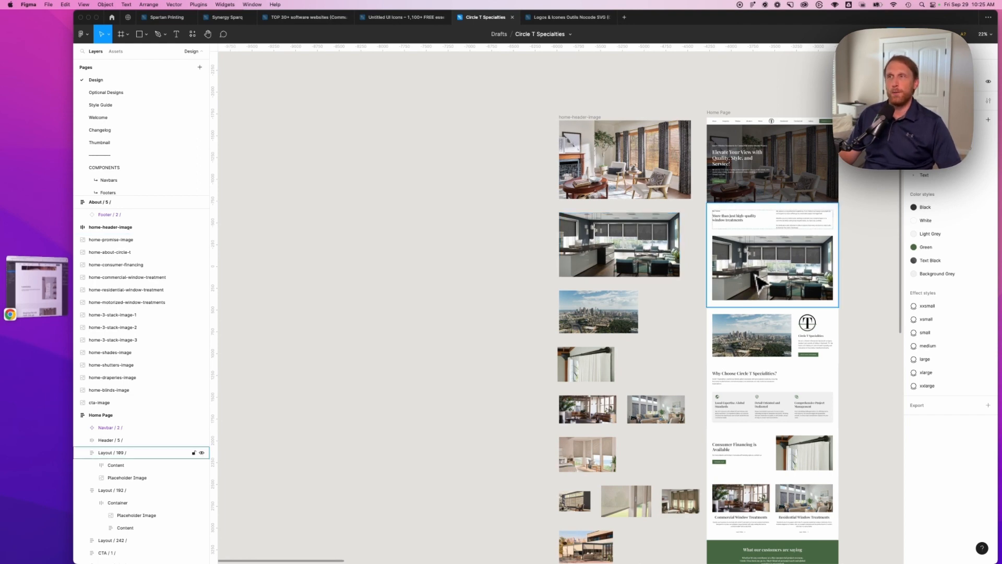
# Compare the export settings of home-promise-image and home-header-image
pyautogui.click(673, 269)
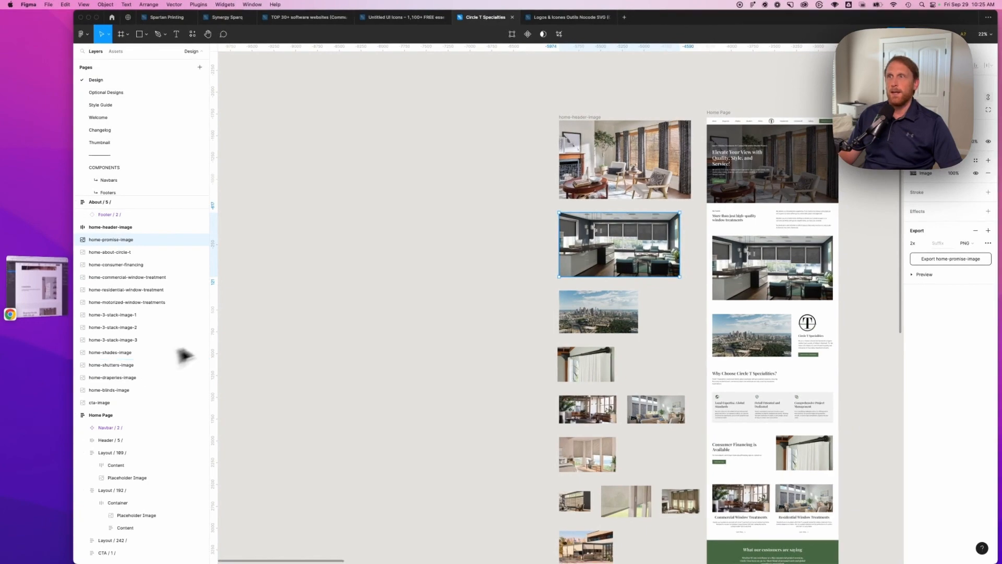
pyautogui.moveTo(497, 291); pyautogui.dragTo(383, 241)
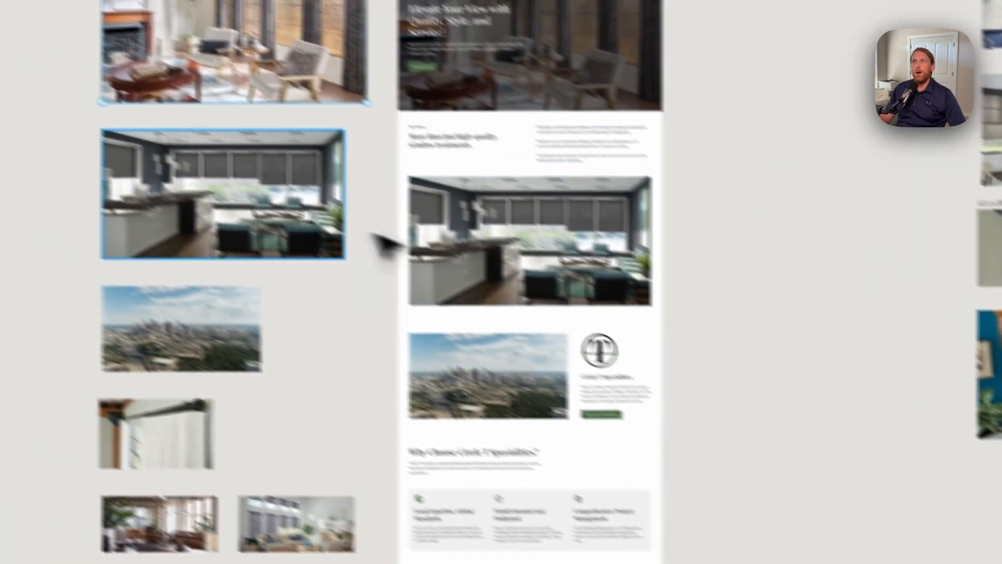
pyautogui.click(6, 72)
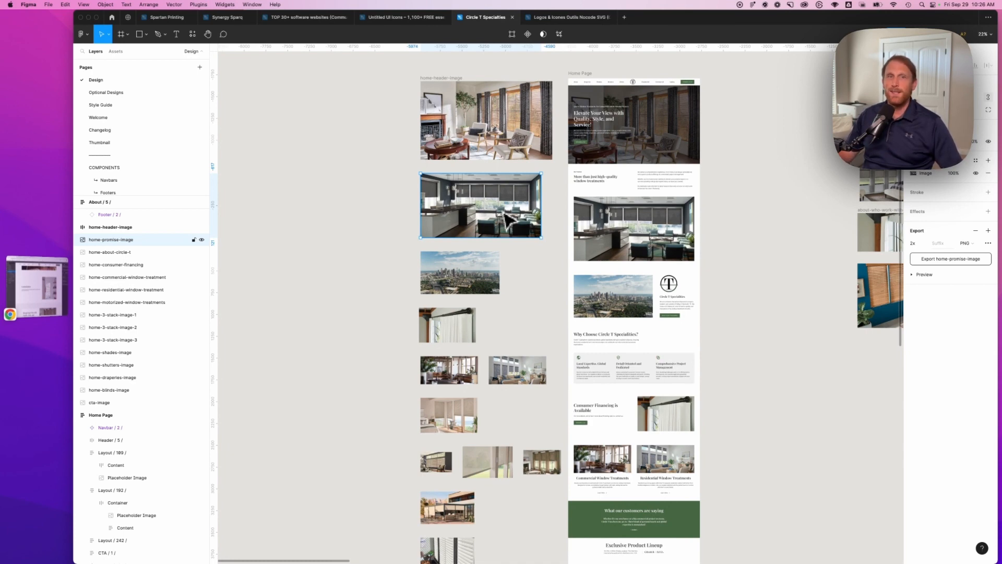
# Switch to Finder and preview exported PNG images in the Blinds Page and Home Page folders of Travis - Website Images
pyautogui.moveTo(0, 68); pyautogui.dragTo(496, 85)
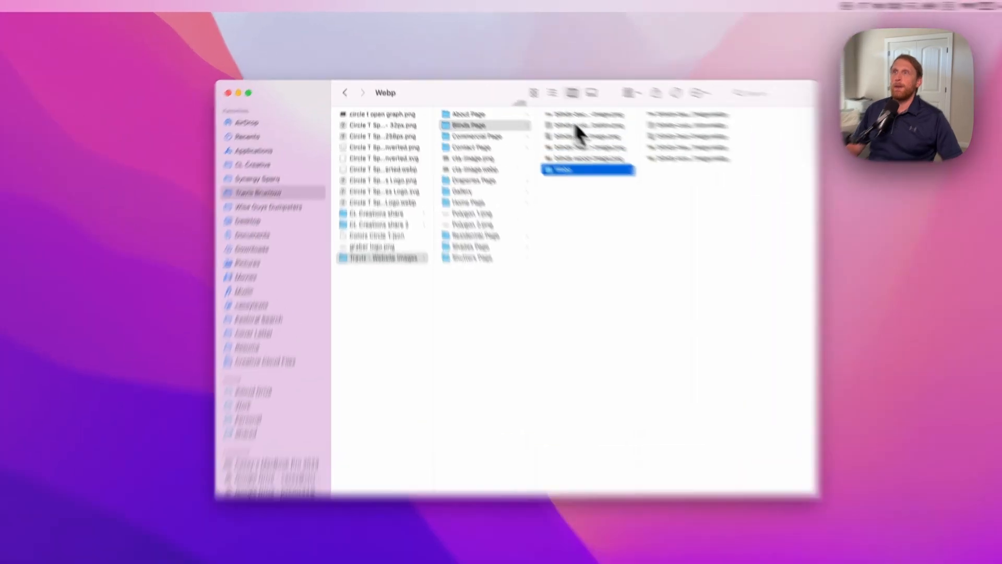
pyautogui.click(536, 89)
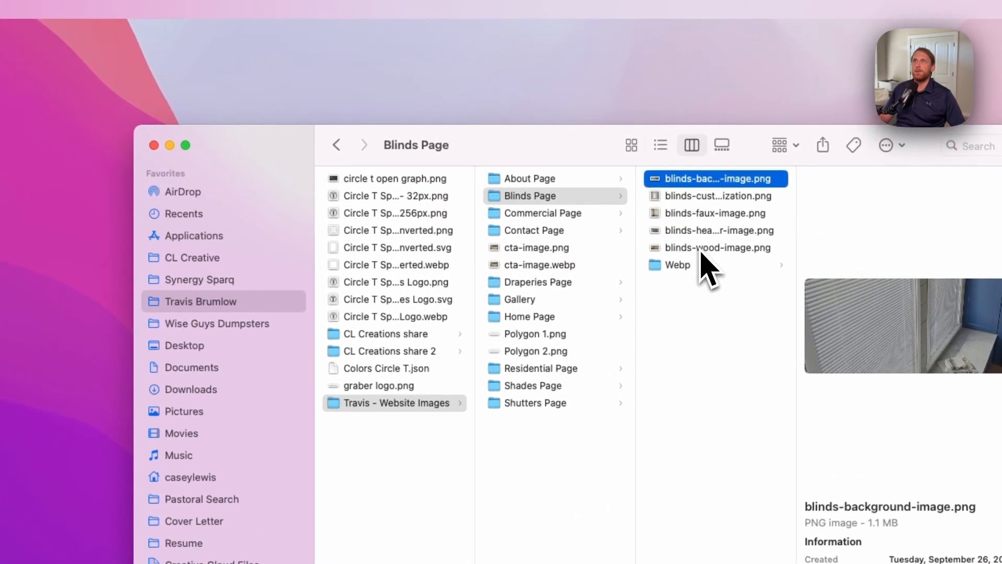
pyautogui.click(699, 248)
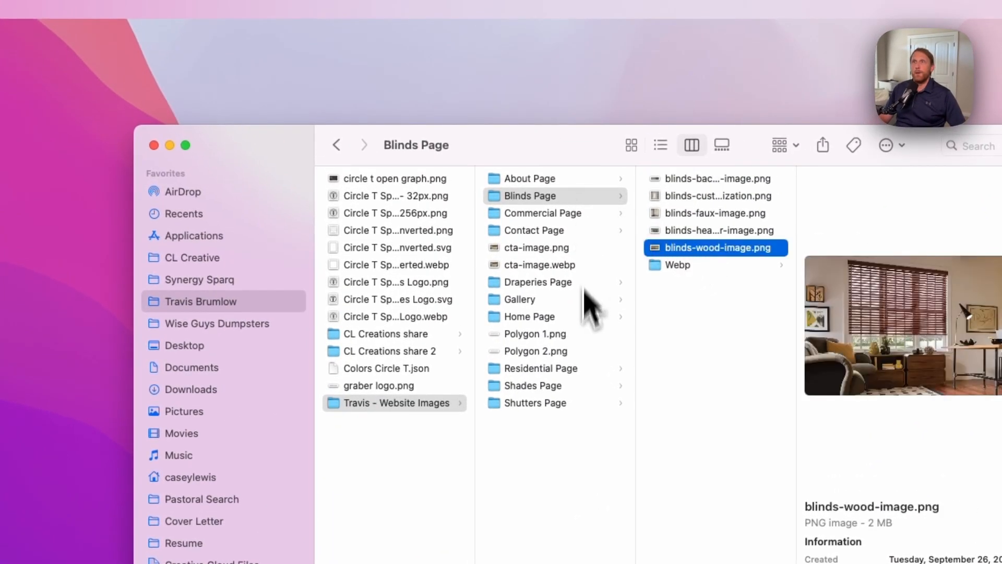
pyautogui.click(530, 319)
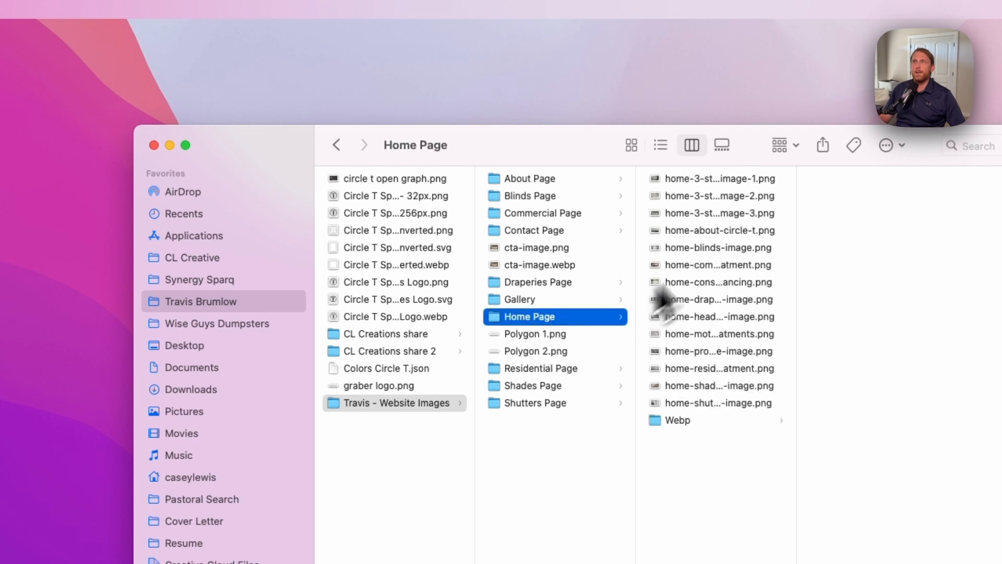
pyautogui.click(711, 176)
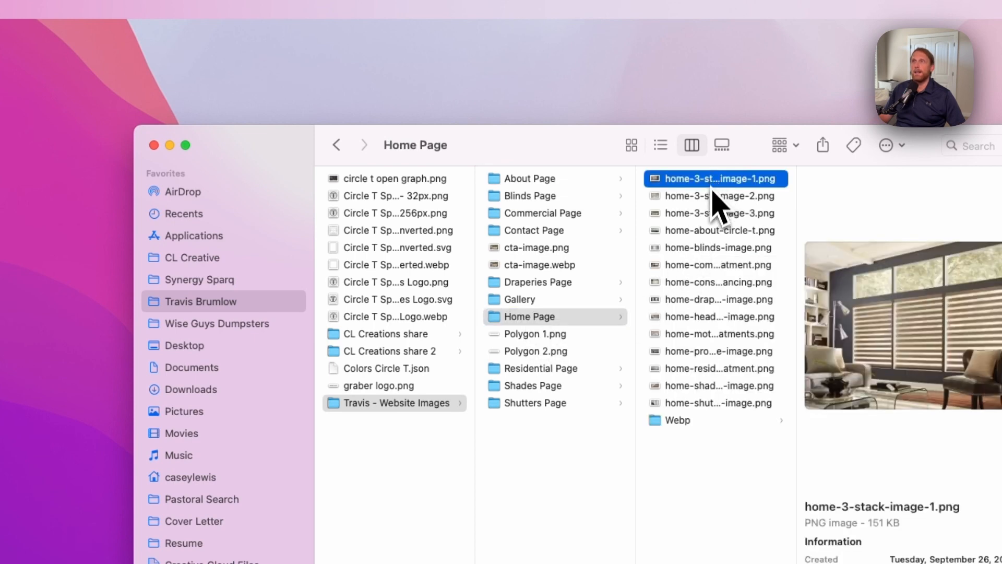
pyautogui.click(708, 404)
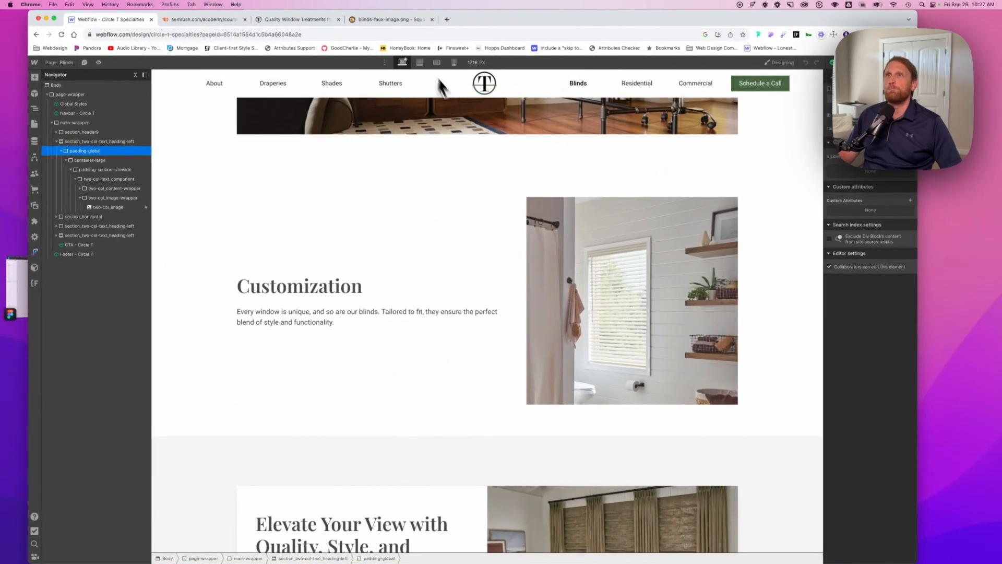
# Switch to Squoosh in Chrome, close the open blinds image and load home-3-stack-image-1.png from Finder
pyautogui.click(402, 21)
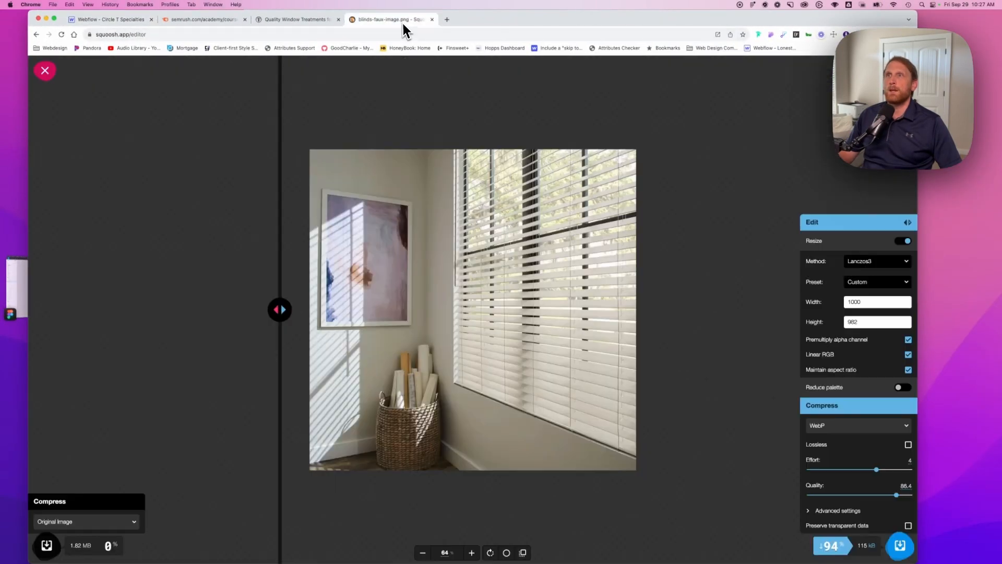
pyautogui.click(45, 73)
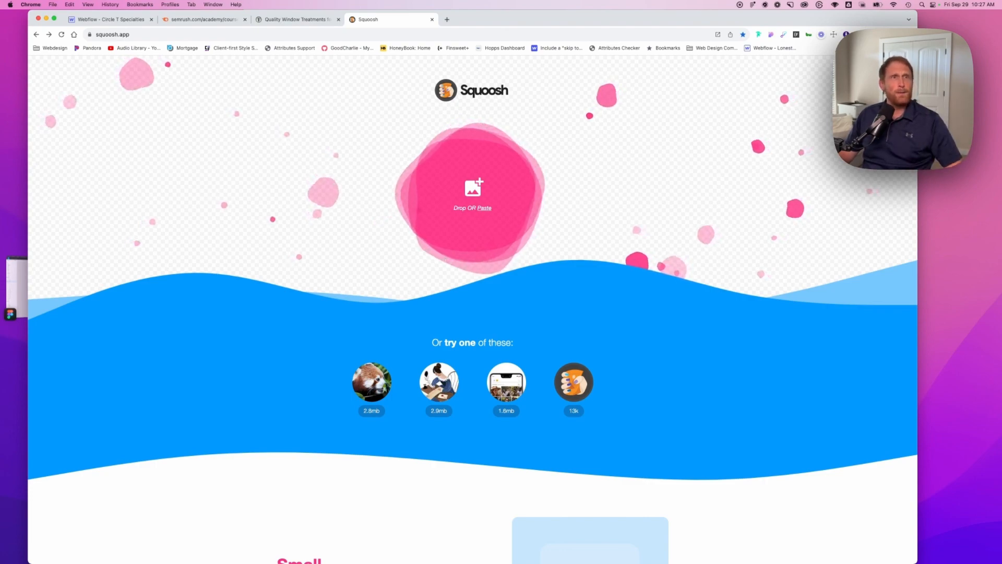
pyautogui.press('super+Tab')
pyautogui.press('super+Tab')
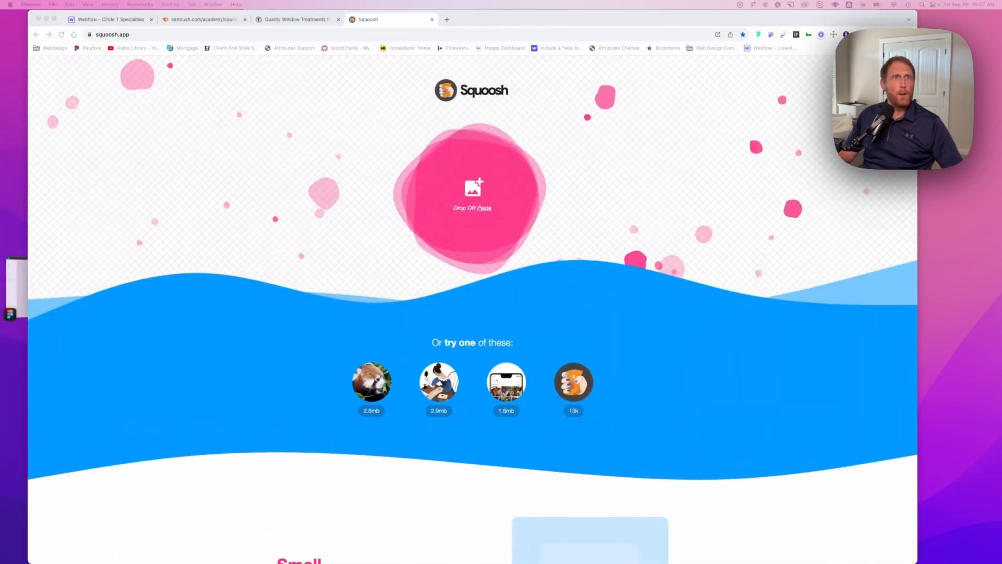
pyautogui.moveTo(17, 128); pyautogui.dragTo(423, 181)
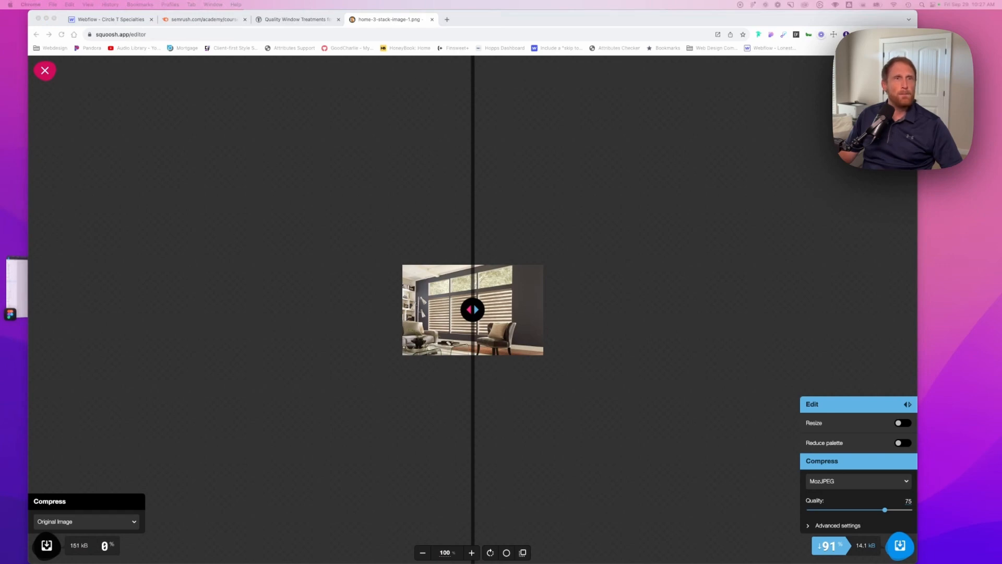
# Load home-residential-window-treatment.png into Squoosh in place of the current image and set its compression format to WebP
pyautogui.moveTo(2, 177); pyautogui.dragTo(507, 222)
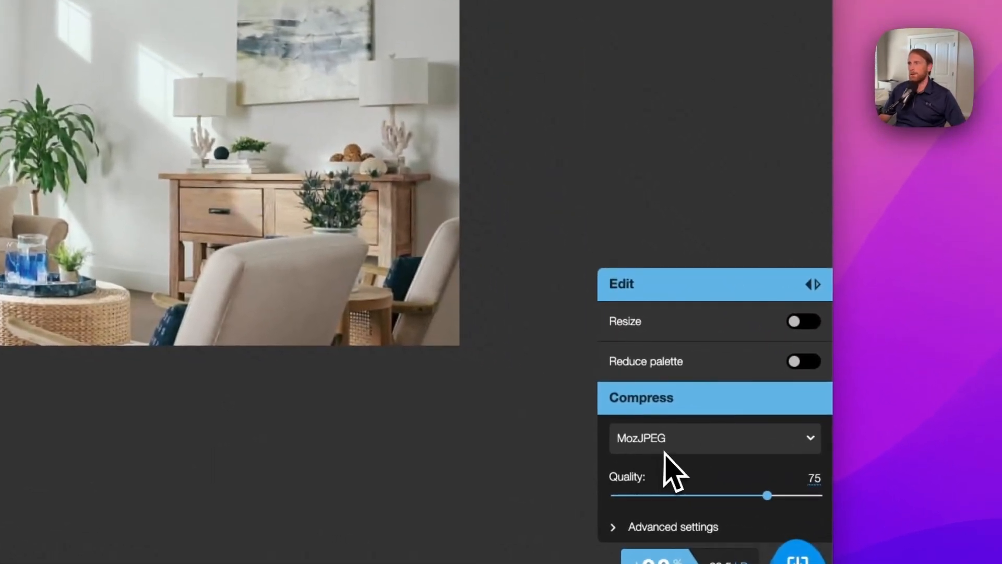
pyautogui.click(740, 442)
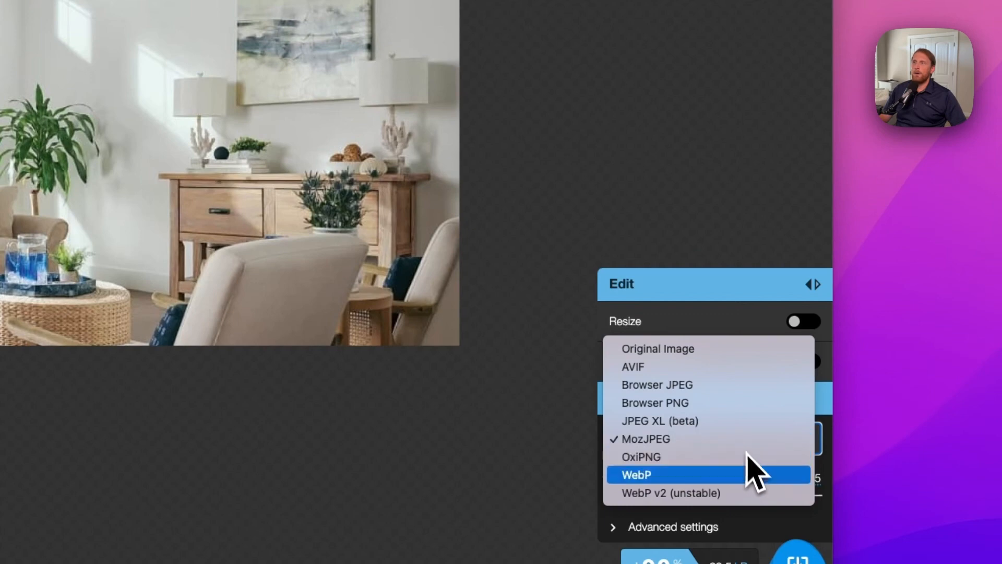
pyautogui.click(752, 474)
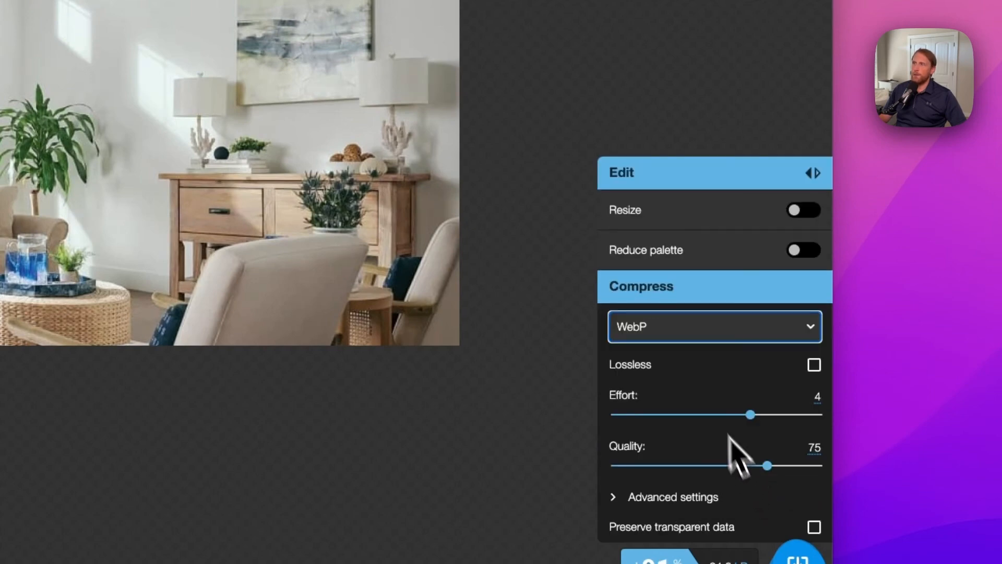
# Enable resizing to show the width and height options, and turn it back off
pyautogui.click(804, 210)
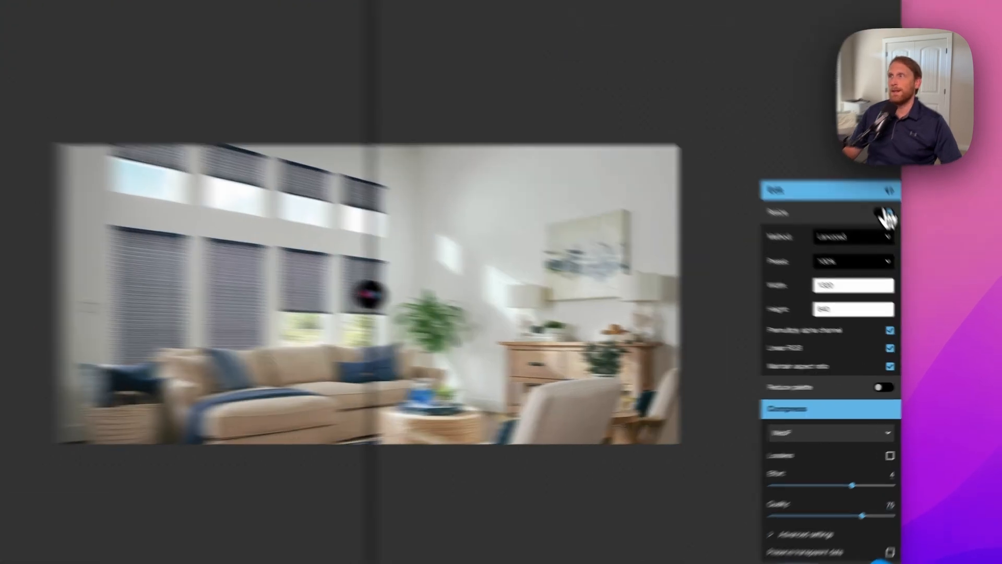
pyautogui.click(902, 241)
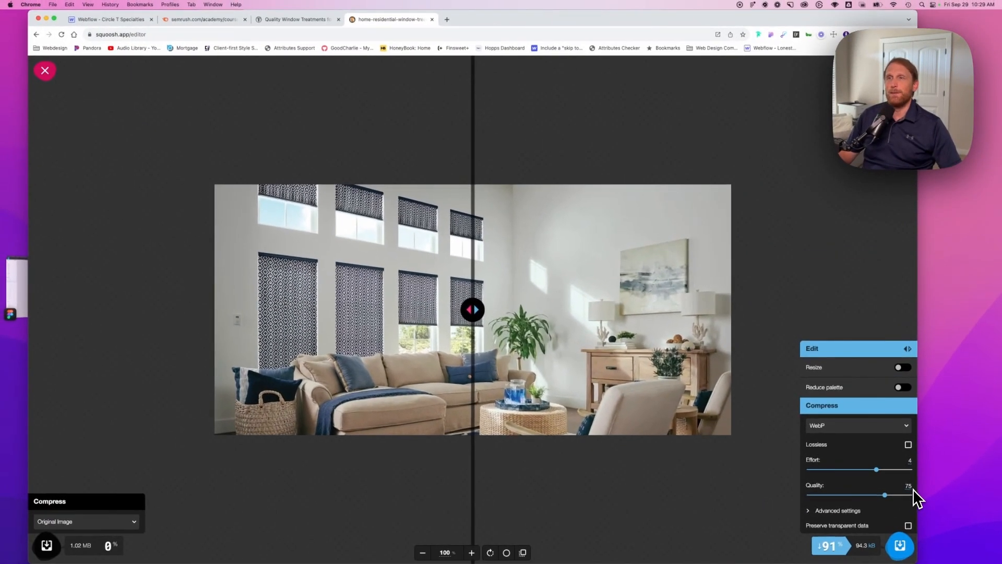
# Compare the original and WebP versions by sweeping the comparison divider across the image
pyautogui.moveTo(476, 309); pyautogui.dragTo(491, 309)
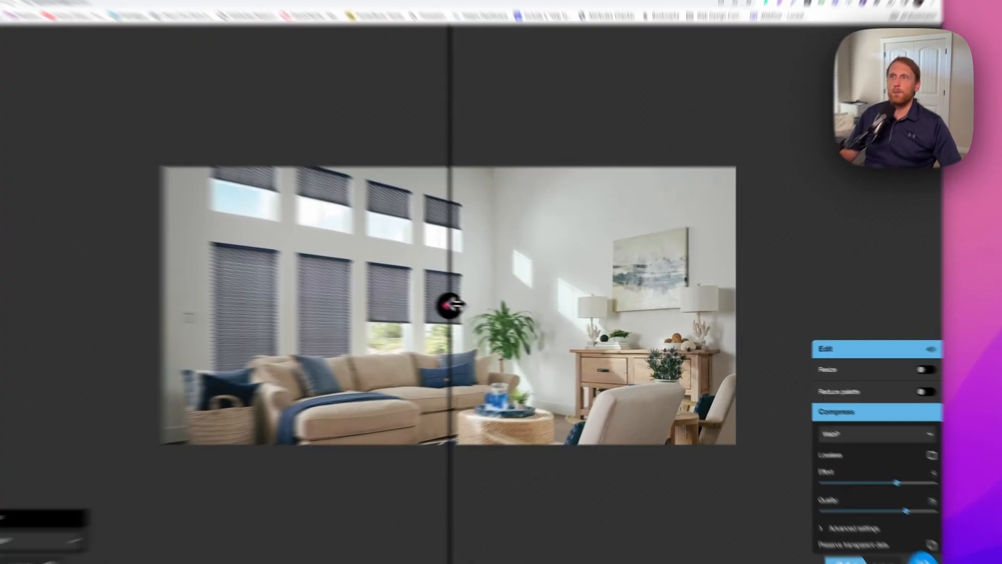
pyautogui.moveTo(291, 276); pyautogui.dragTo(1000, 257)
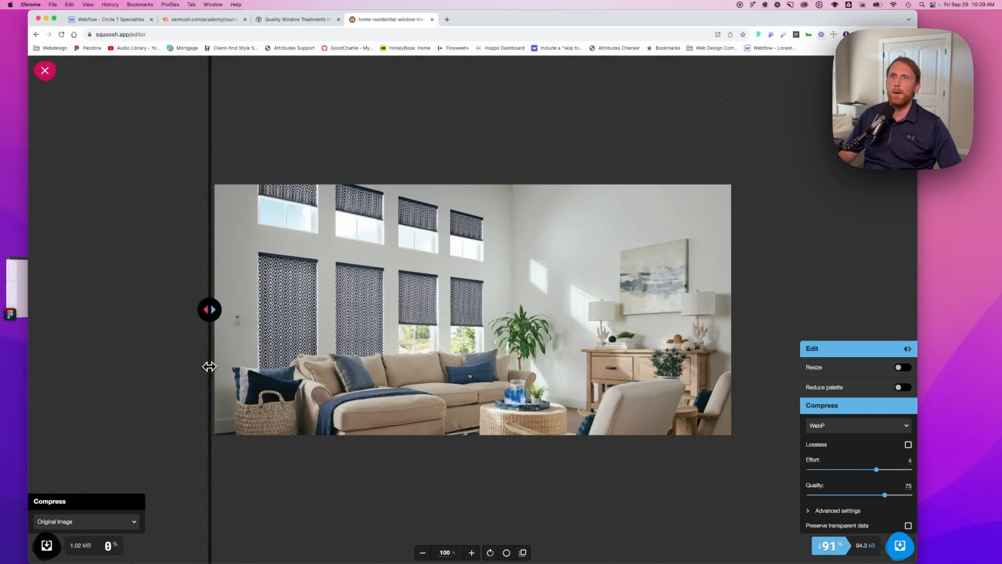
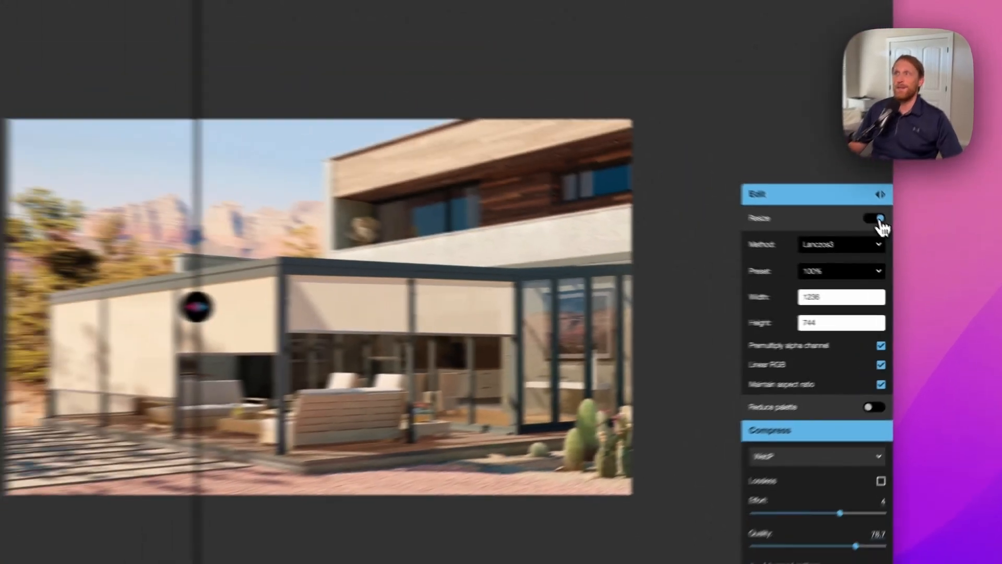
# Turn resizing off and compare the original and WebP versions of the shades image by moving the comparison divider across it
pyautogui.click(813, 162)
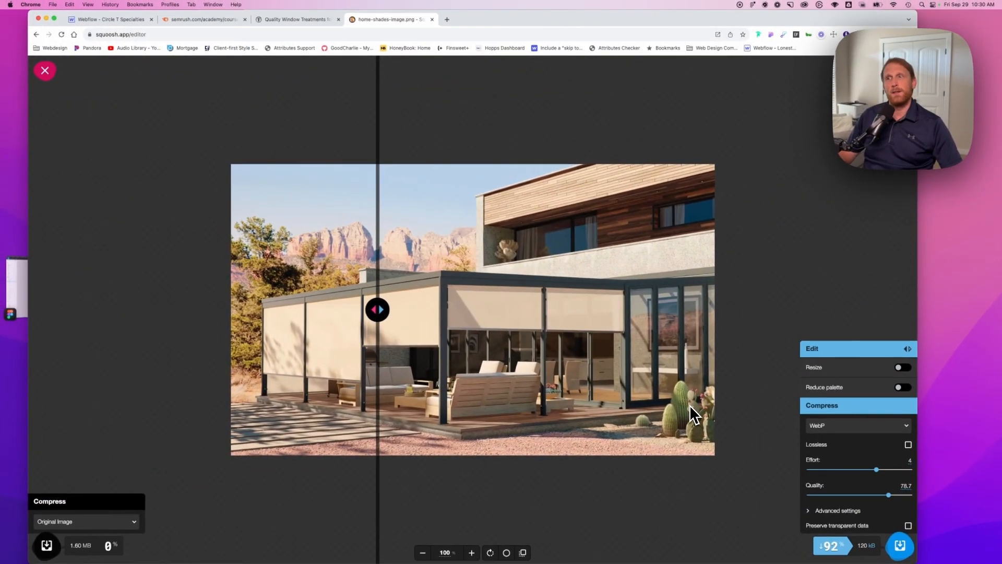
pyautogui.click(423, 553)
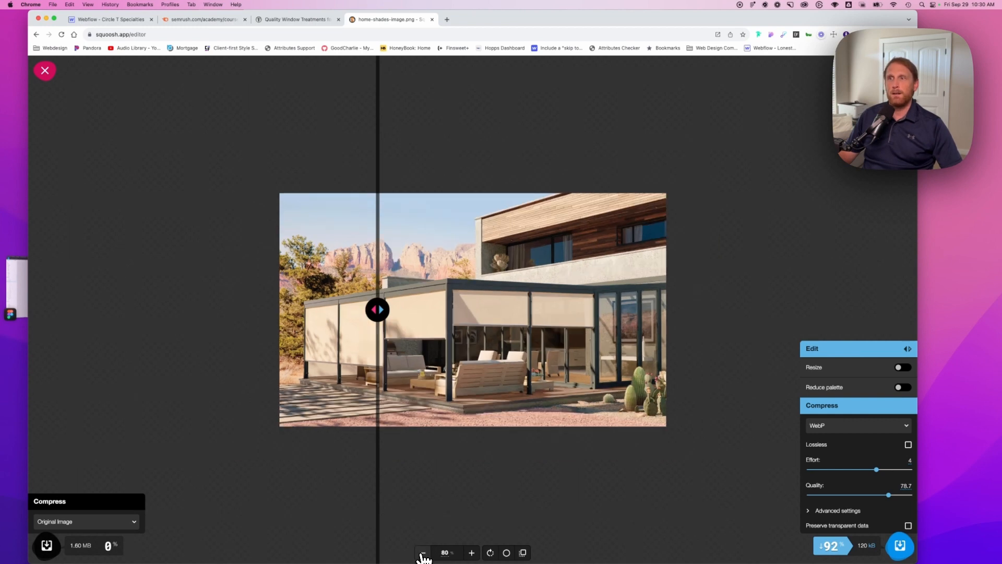
pyautogui.click(423, 553)
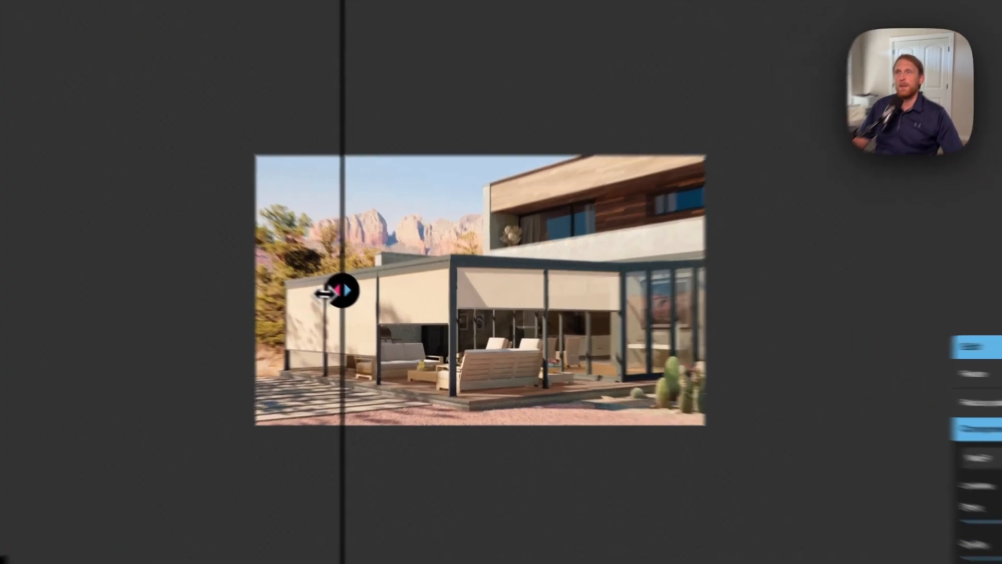
pyautogui.moveTo(377, 311); pyautogui.dragTo(380, 334)
pyautogui.moveTo(166, 292); pyautogui.dragTo(473, 346)
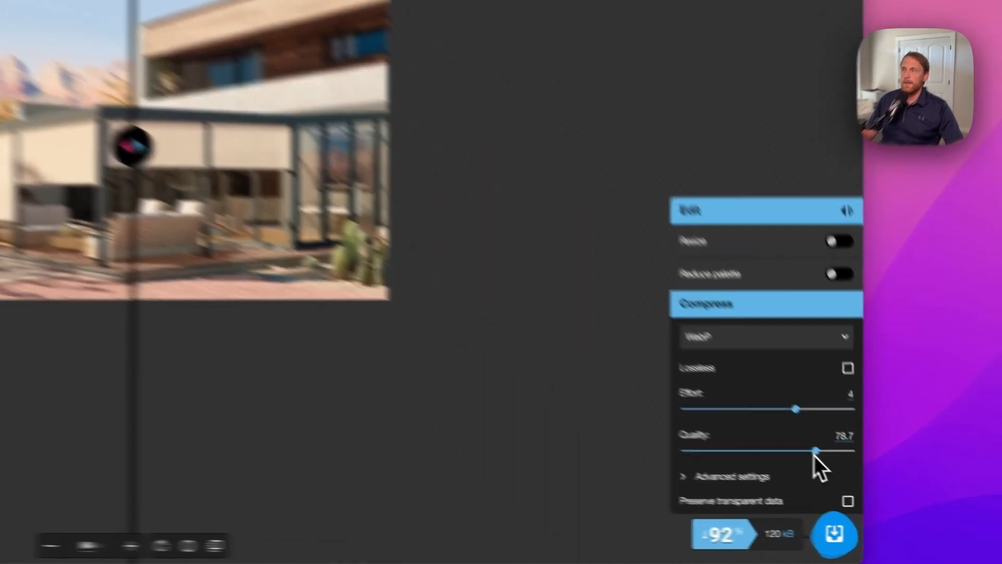
# Lower the WebP quality of the shades image to 76.9
pyautogui.moveTo(888, 495); pyautogui.dragTo(887, 495)
pyautogui.click(798, 529)
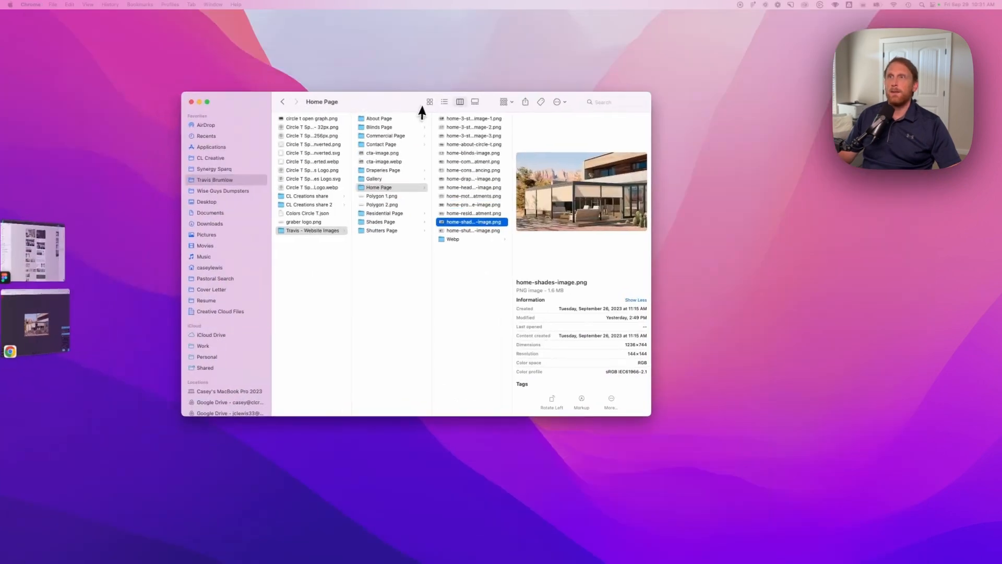
# Switch to Finder and open the Webp folder inside Home Page to view the converted images
pyautogui.moveTo(421, 103); pyautogui.dragTo(441, 90)
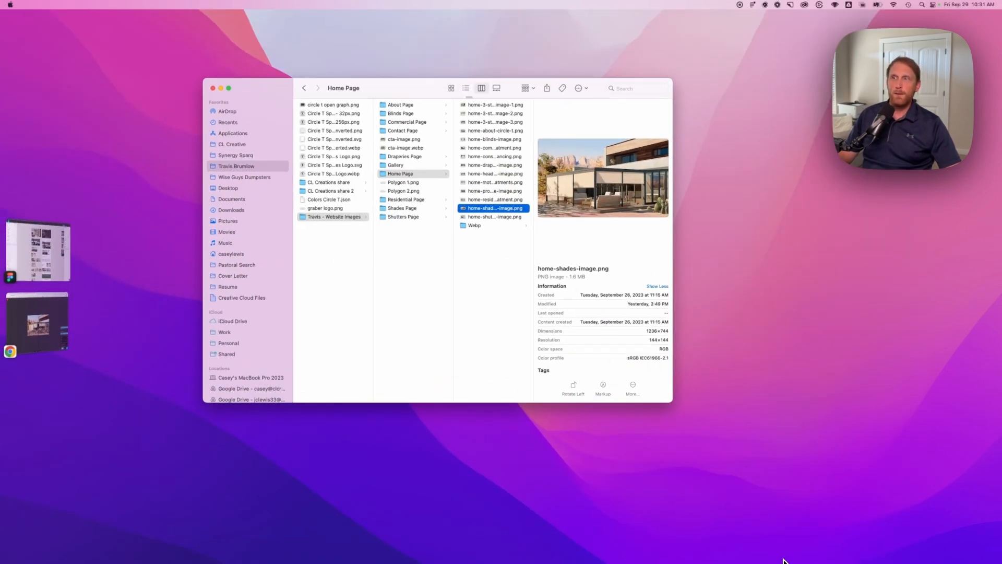
pyautogui.click(491, 225)
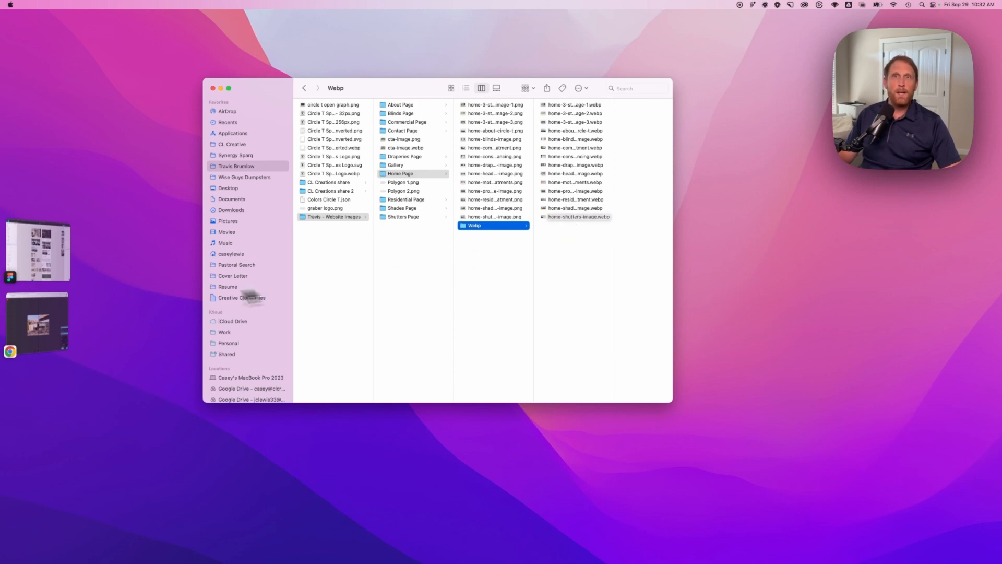
# Switch to the Webflow project in Chrome, open its Home page and show the uploaded assets
pyautogui.click(63, 320)
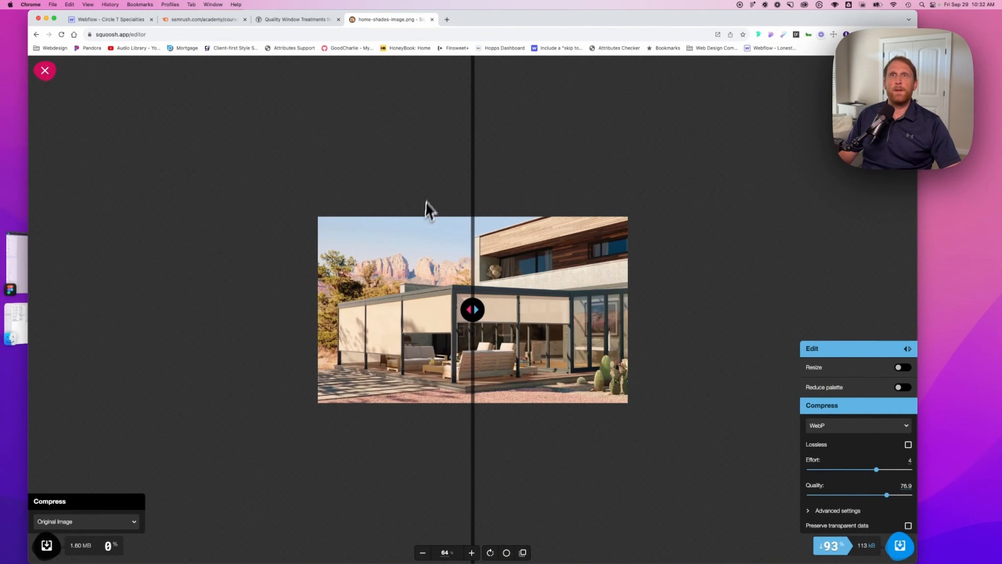
pyautogui.click(116, 21)
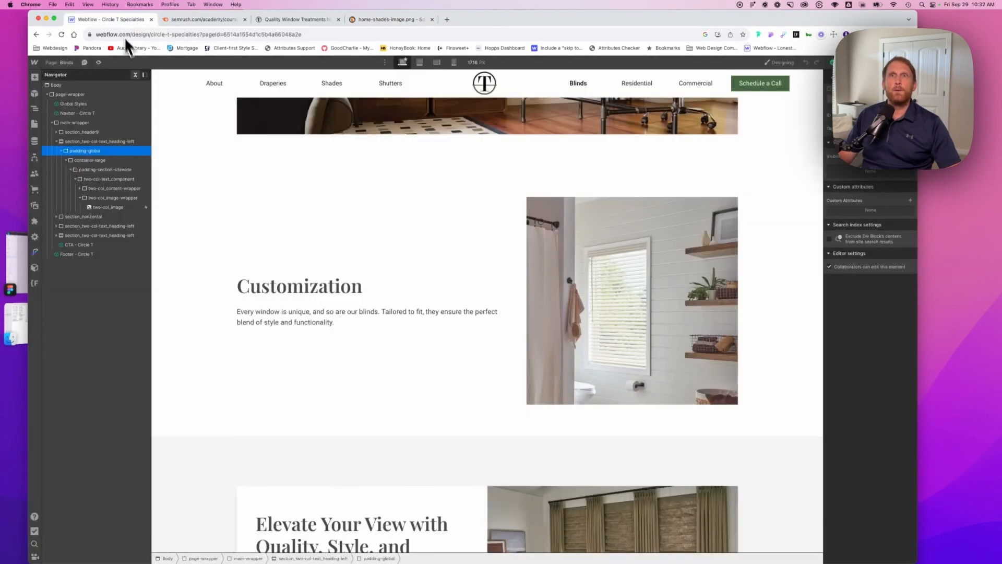
pyautogui.click(71, 63)
pyautogui.click(69, 121)
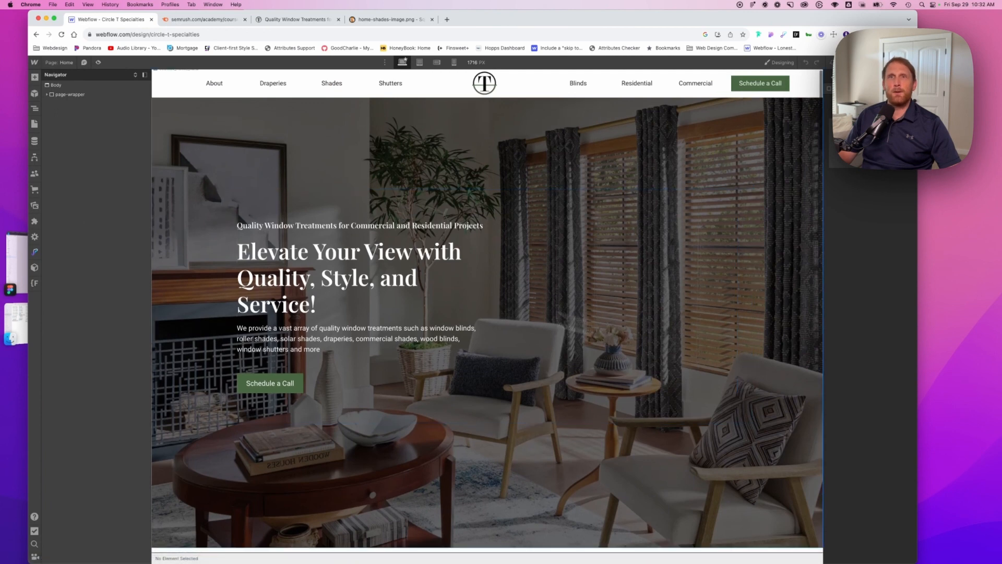
pyautogui.click(40, 206)
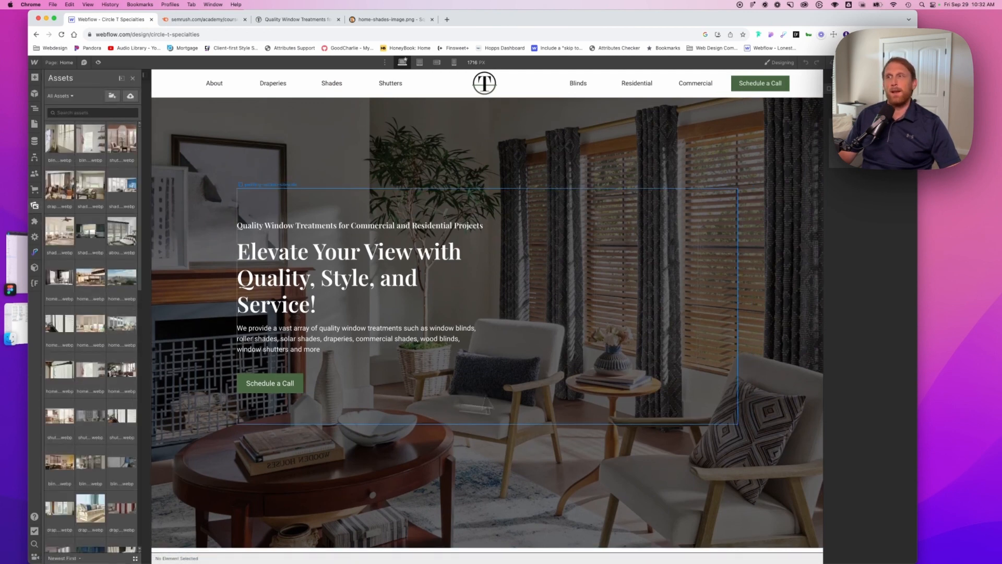
# Examine the images on the Home page at desktop width, from the hero down to the Consumer Financing section
pyautogui.scroll(-10, 676, 413)
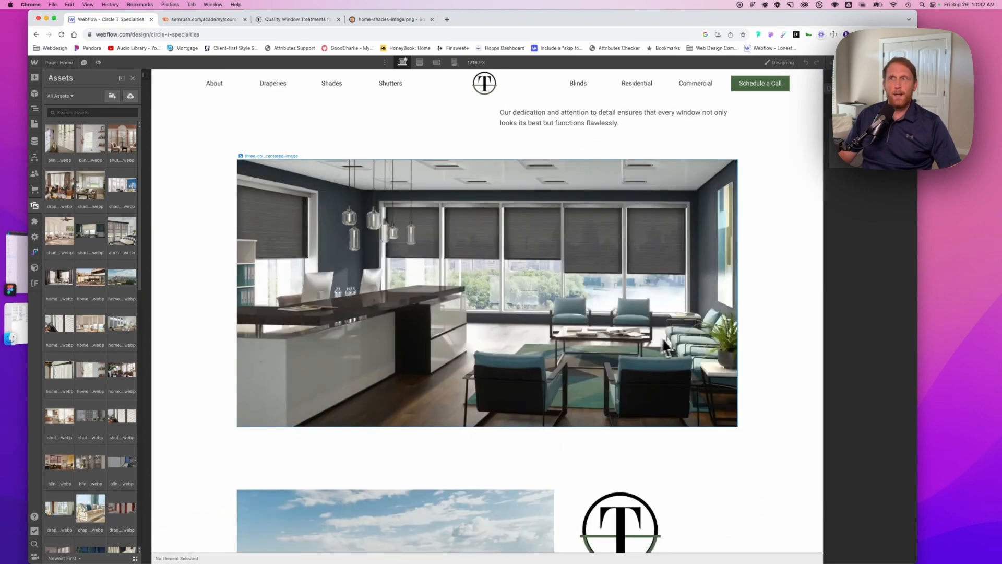
pyautogui.scroll(-6, 675, 349)
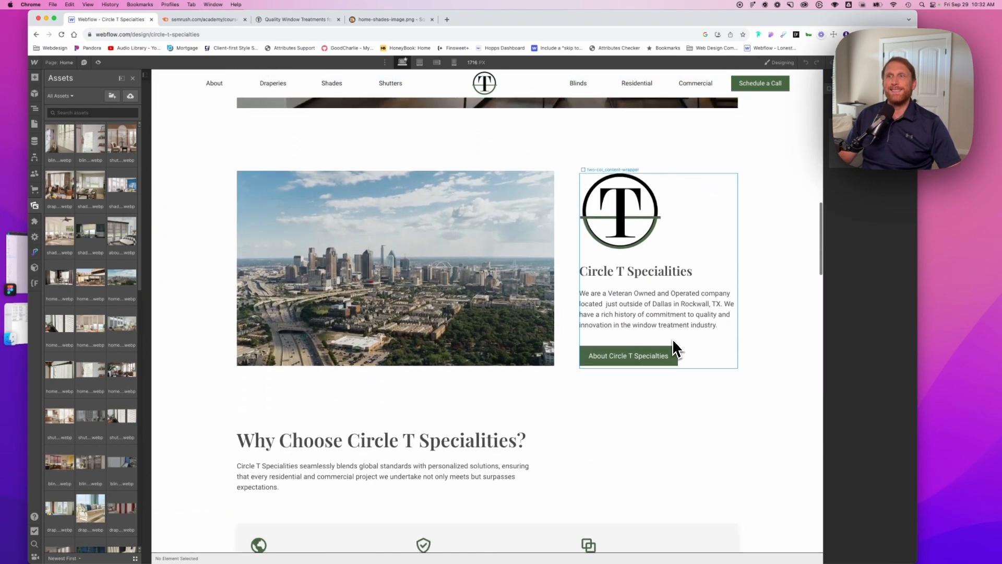
pyautogui.scroll(-1, 676, 349)
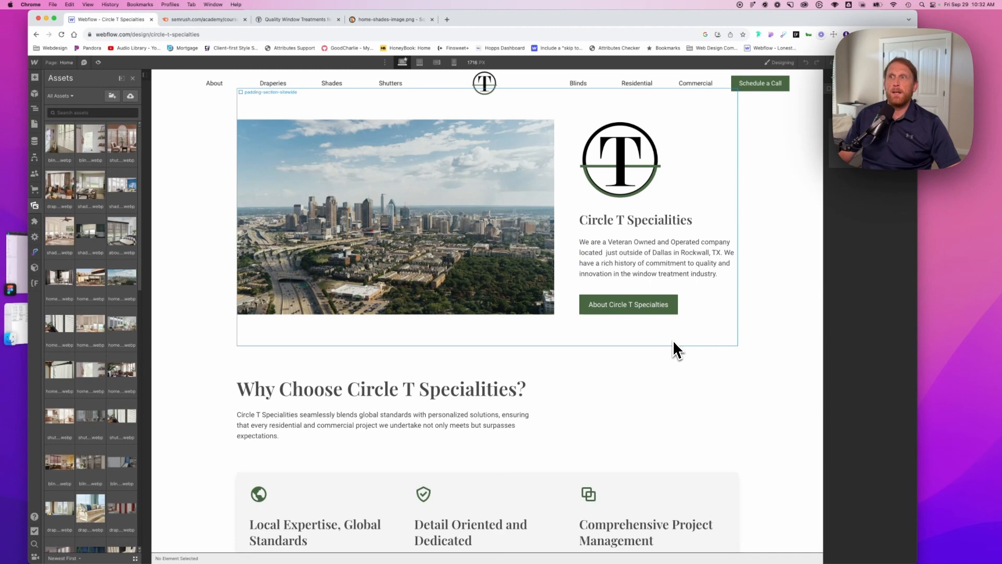
pyautogui.scroll(2, 674, 348)
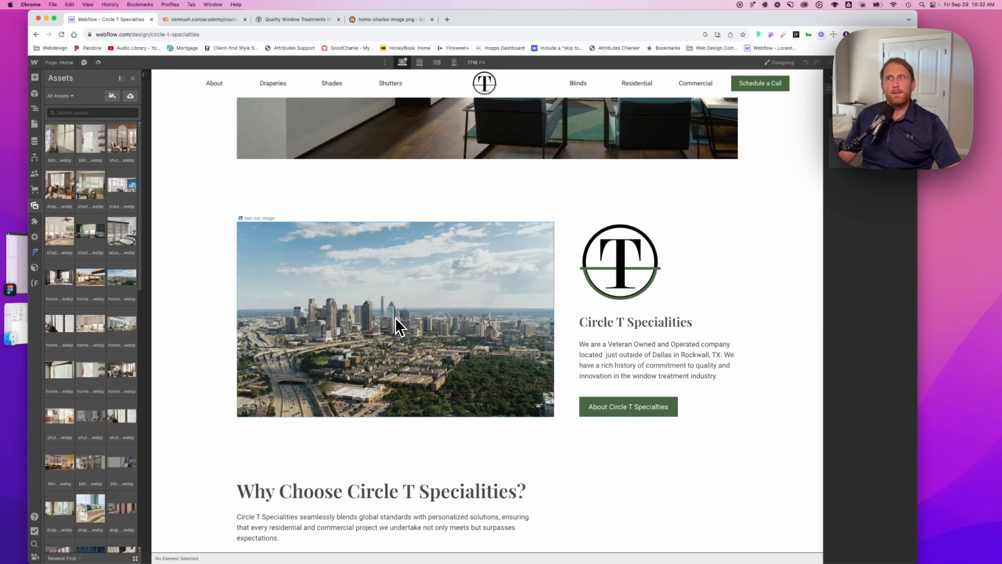
pyautogui.scroll(-10, 593, 358)
pyautogui.scroll(-3, 613, 359)
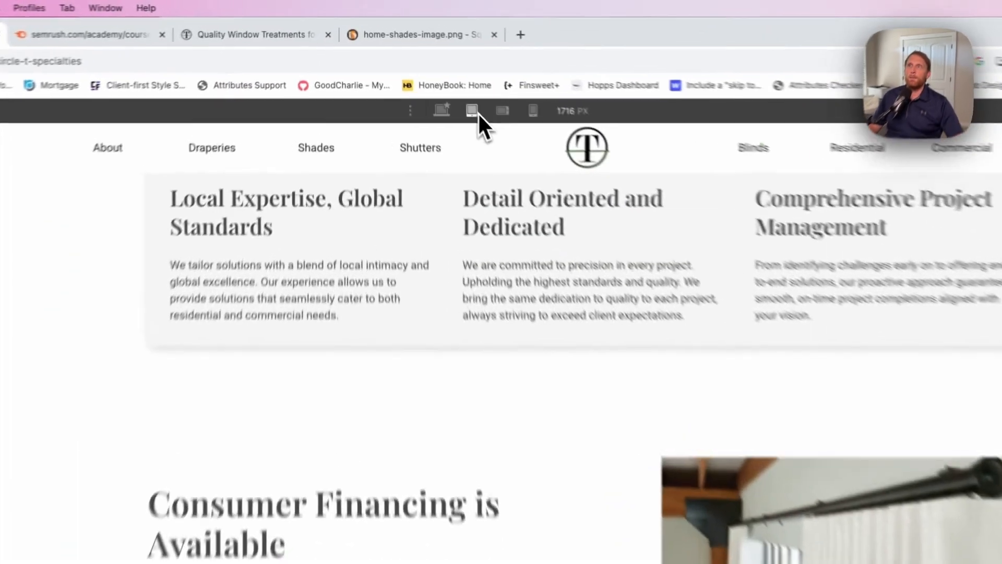
# Compare the city skyline and Consumer Financing image sizes between the desktop and tablet breakpoints, ending on tablet
pyautogui.click(420, 63)
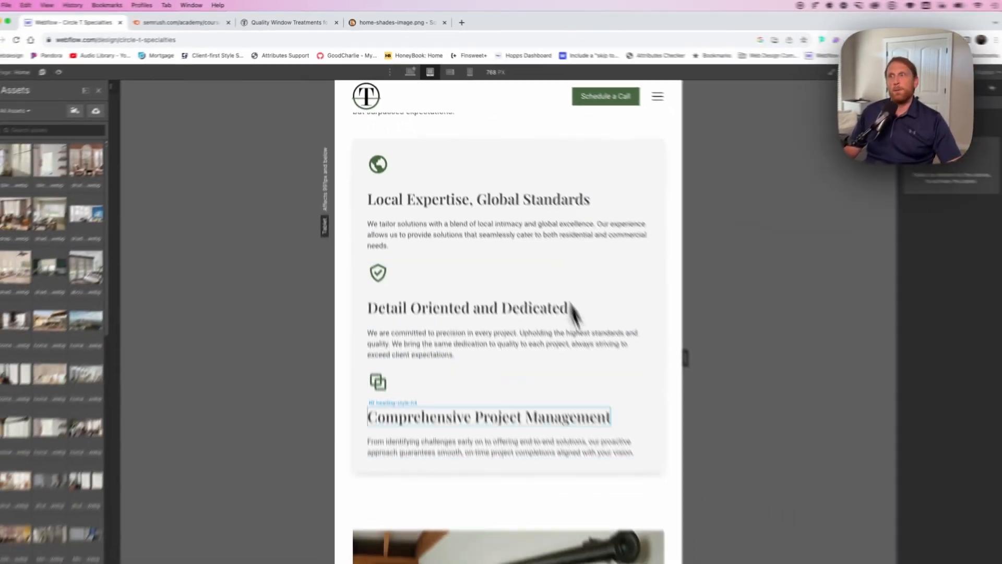
pyautogui.scroll(-5, 572, 308)
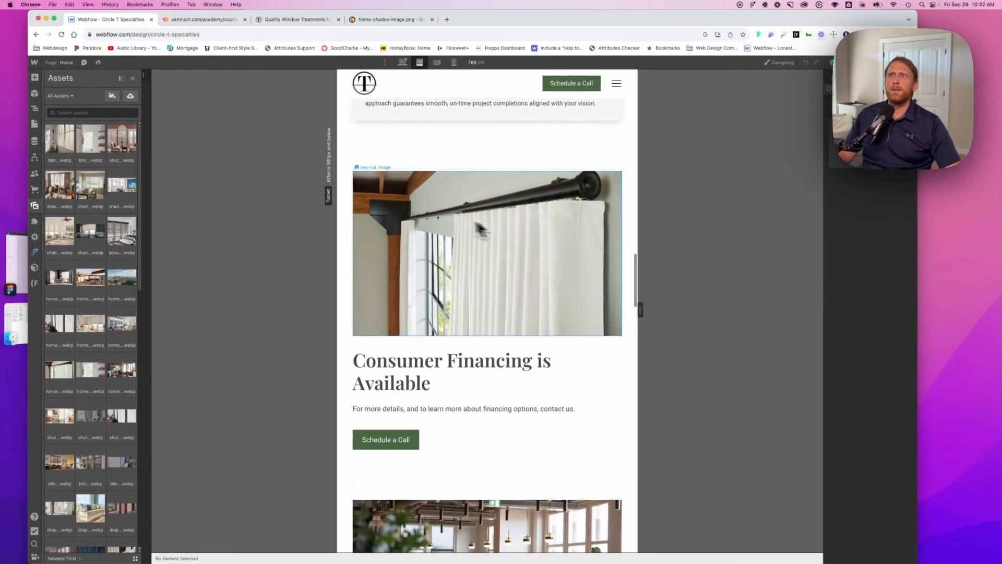
pyautogui.scroll(10, 493, 289)
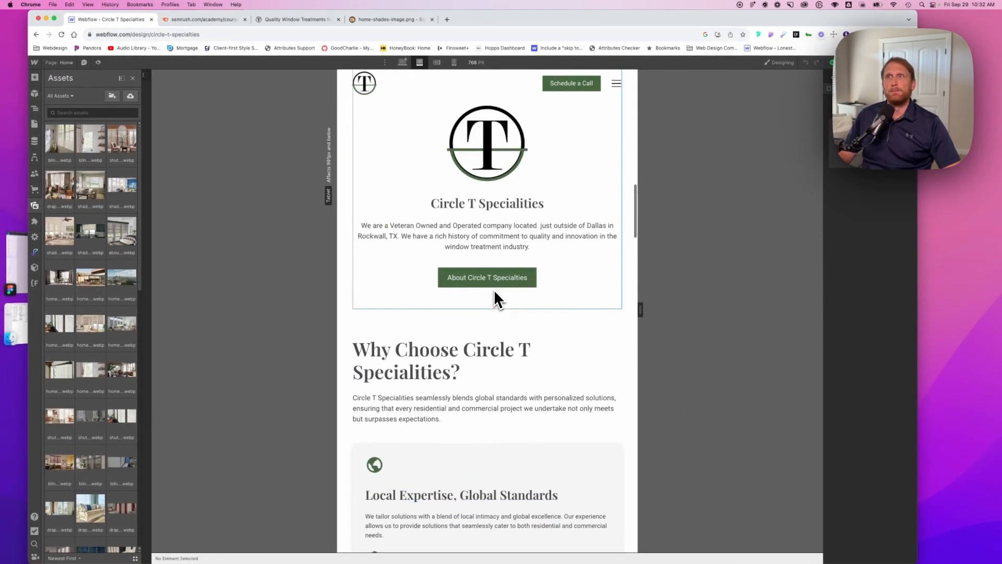
pyautogui.scroll(5, 494, 290)
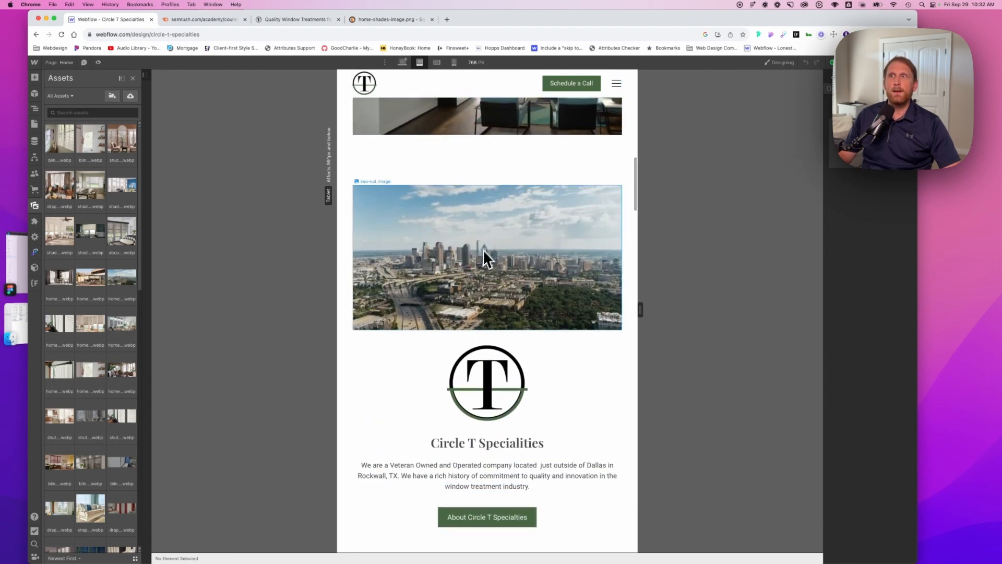
pyautogui.click(402, 63)
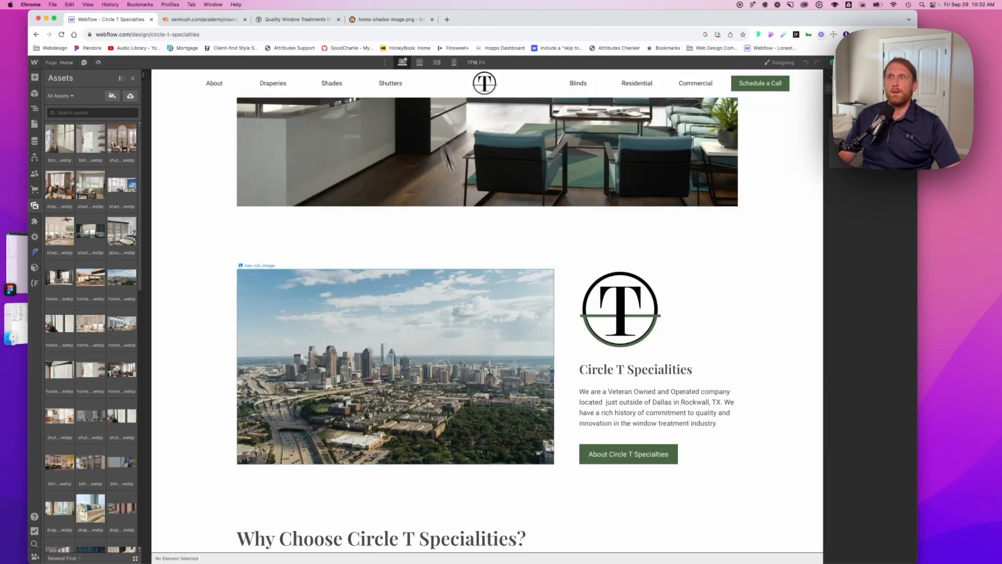
pyautogui.click(419, 62)
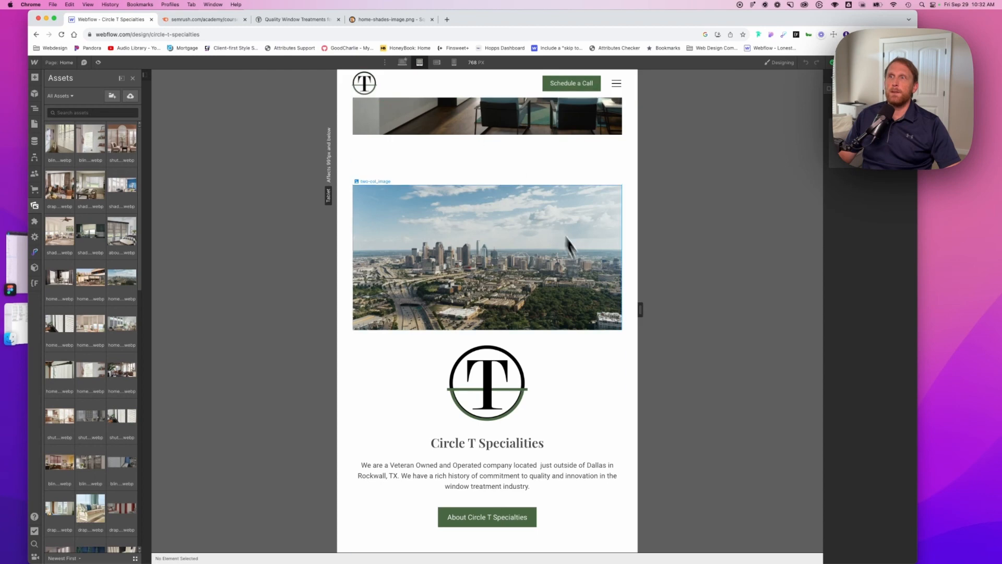
pyautogui.scroll(-3, 591, 295)
pyautogui.scroll(-10, 590, 288)
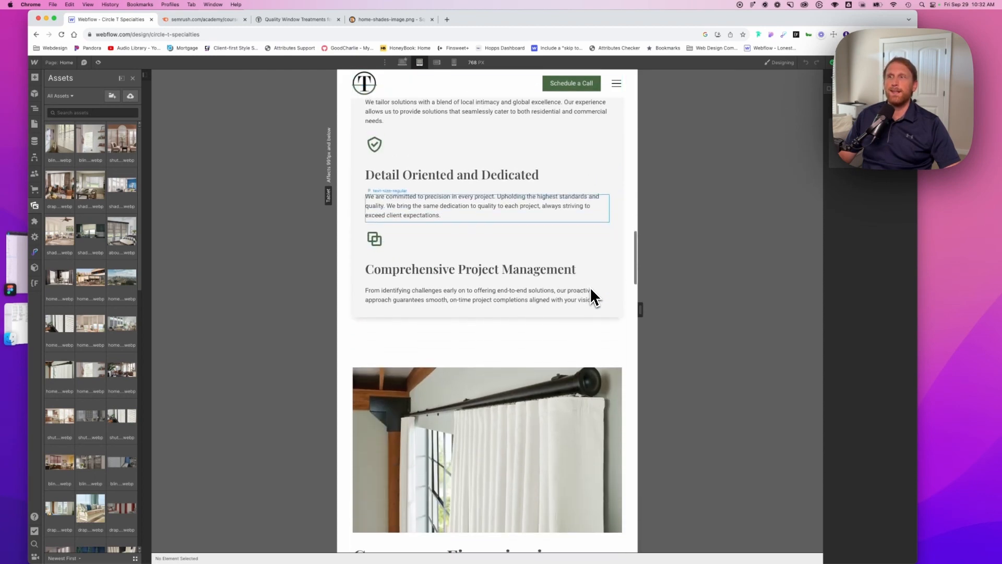
# Widen the tablet canvas to 834 px and select the Consumer Financing image to show its settings
pyautogui.moveTo(635, 308); pyautogui.dragTo(651, 312)
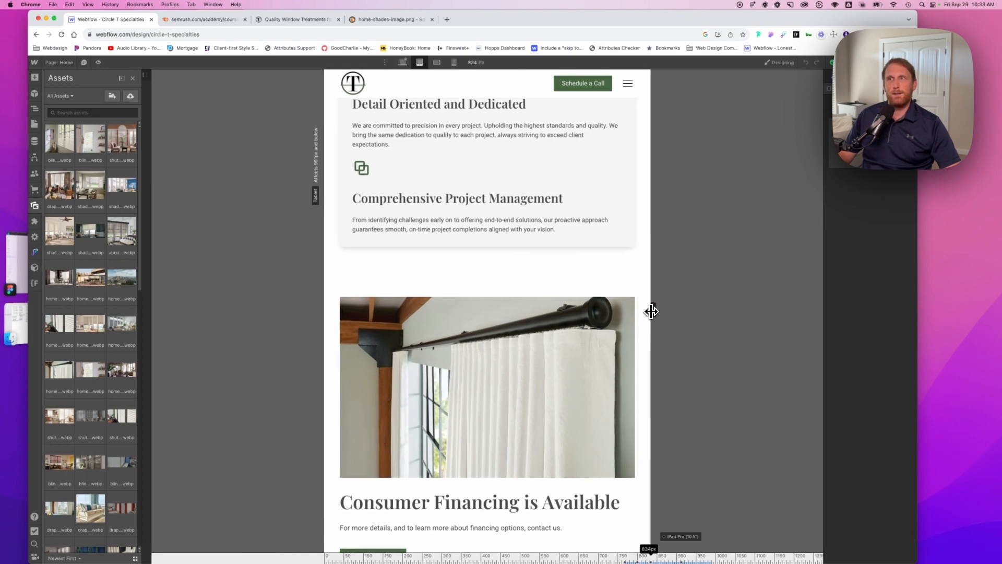
pyautogui.moveTo(651, 311)
pyautogui.mouseDown()
pyautogui.moveTo(666, 310)
pyautogui.moveTo(653, 308)
pyautogui.mouseUp()
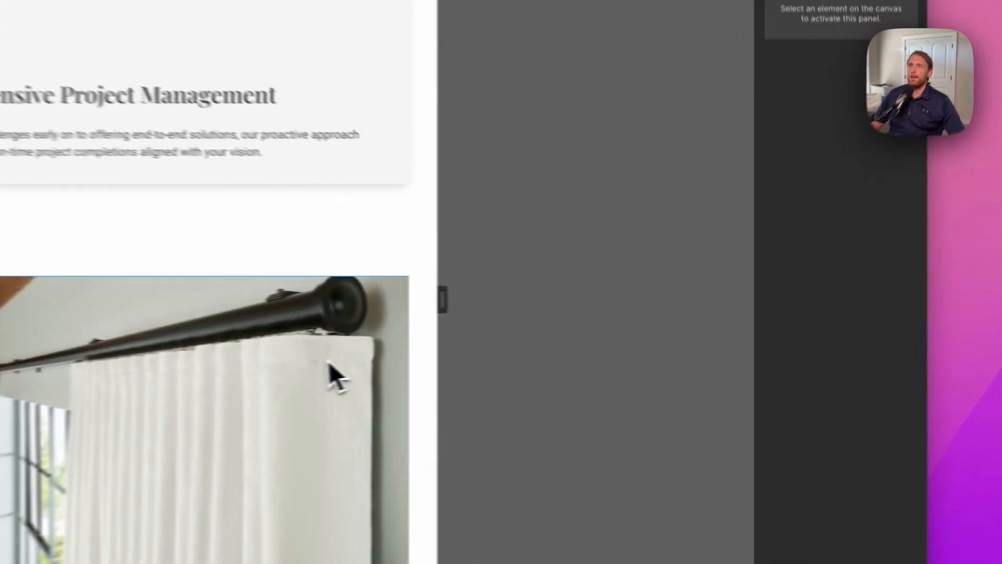
pyautogui.click(334, 373)
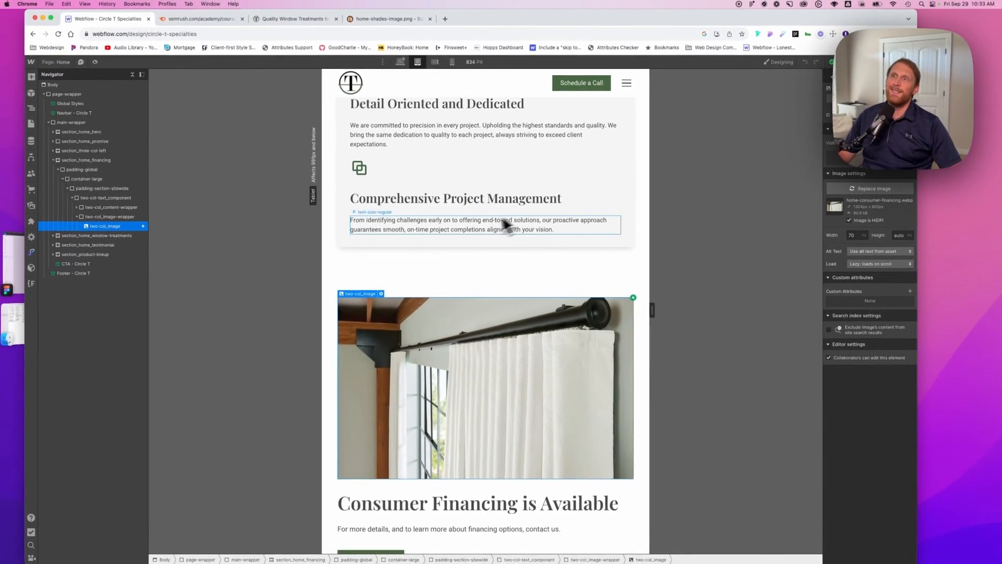
# Select the image above the Commercial Window Treatments heading to inspect it at tablet width
pyautogui.scroll(-9, 537, 469)
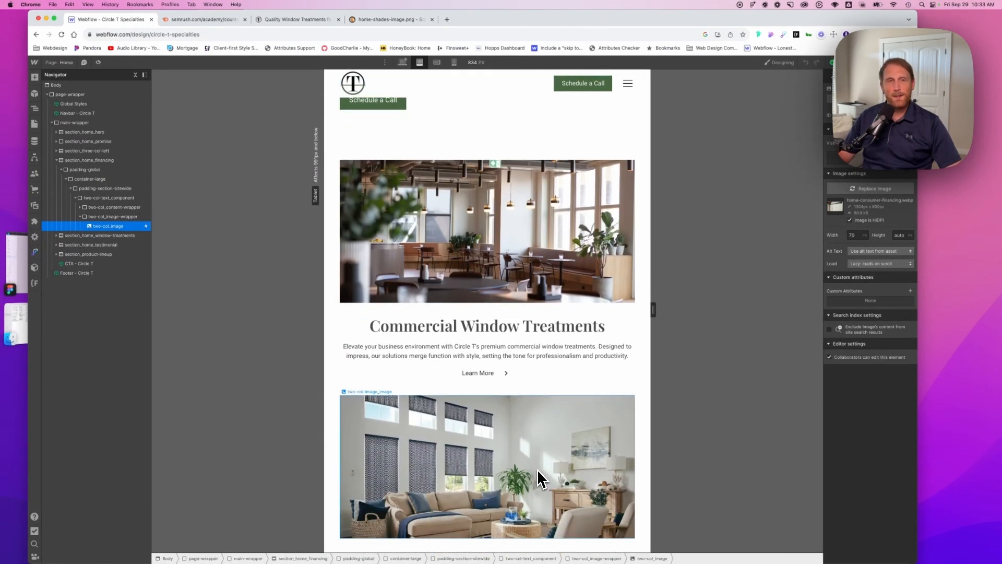
pyautogui.click(522, 180)
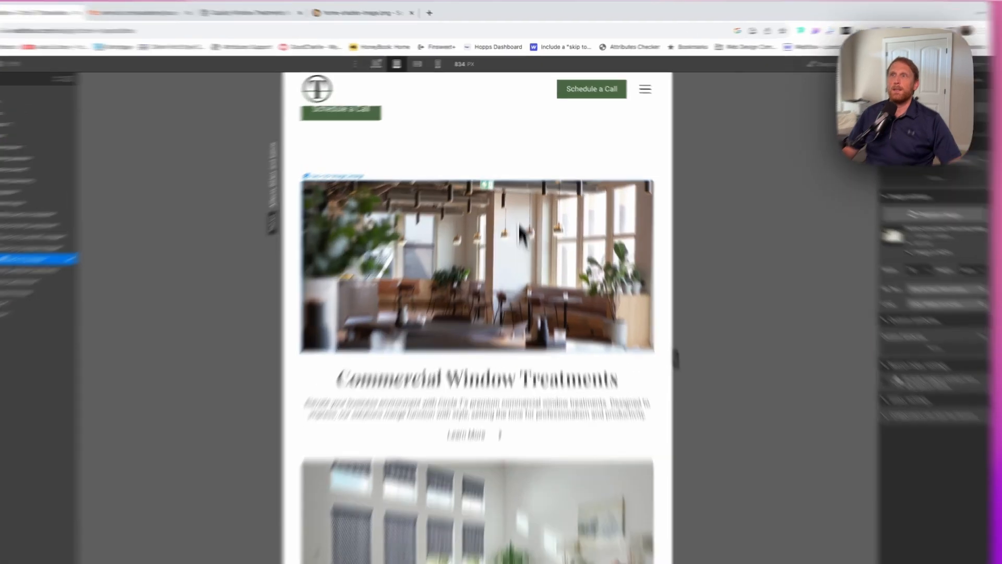